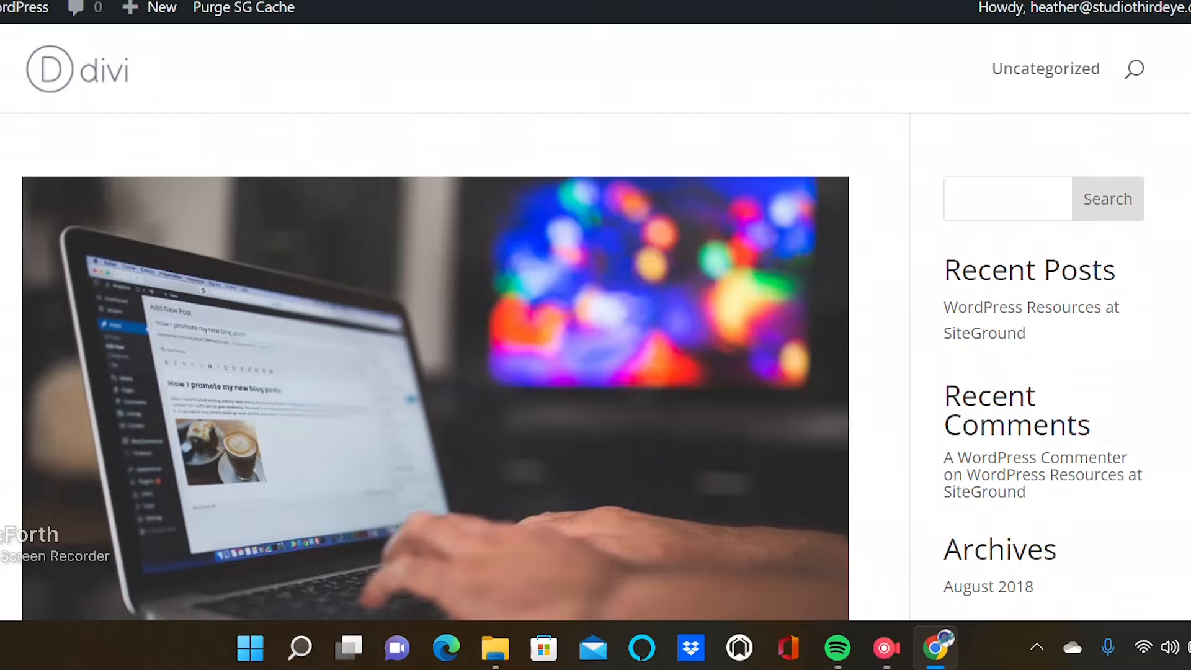
Compare the blank Divi site with the Ethereal Theme demo site by scrolling through both pages.
scroll(583, 335, down, 1)
scroll(583, 335, up, 1)
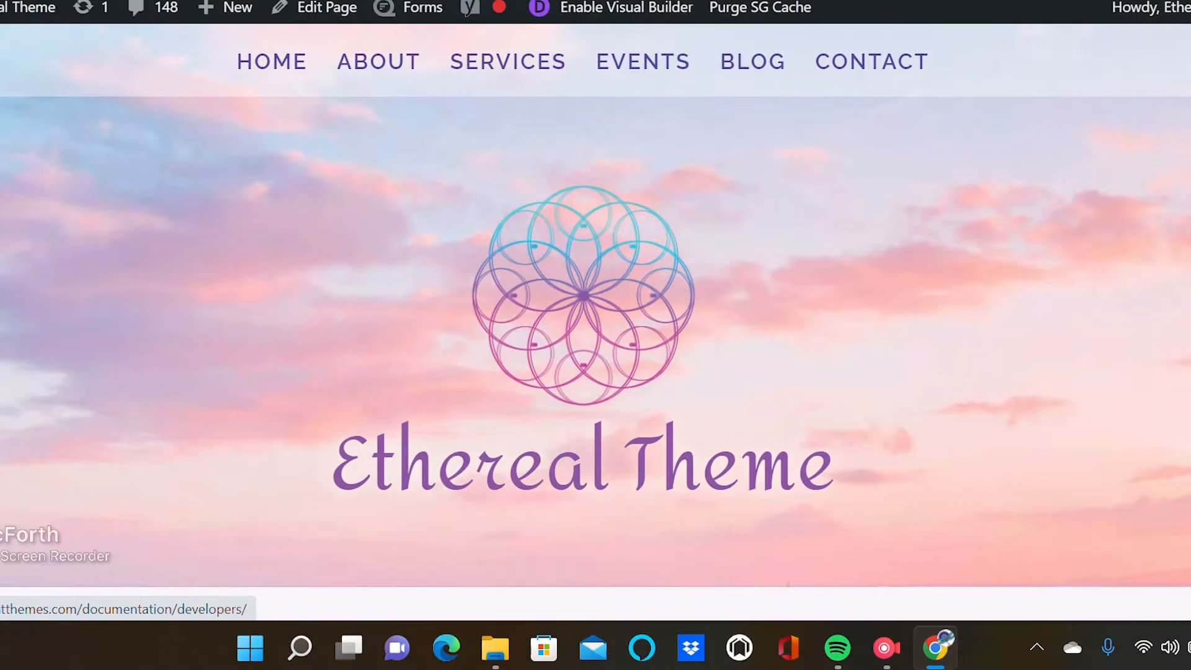
scroll(583, 335, down, 13)
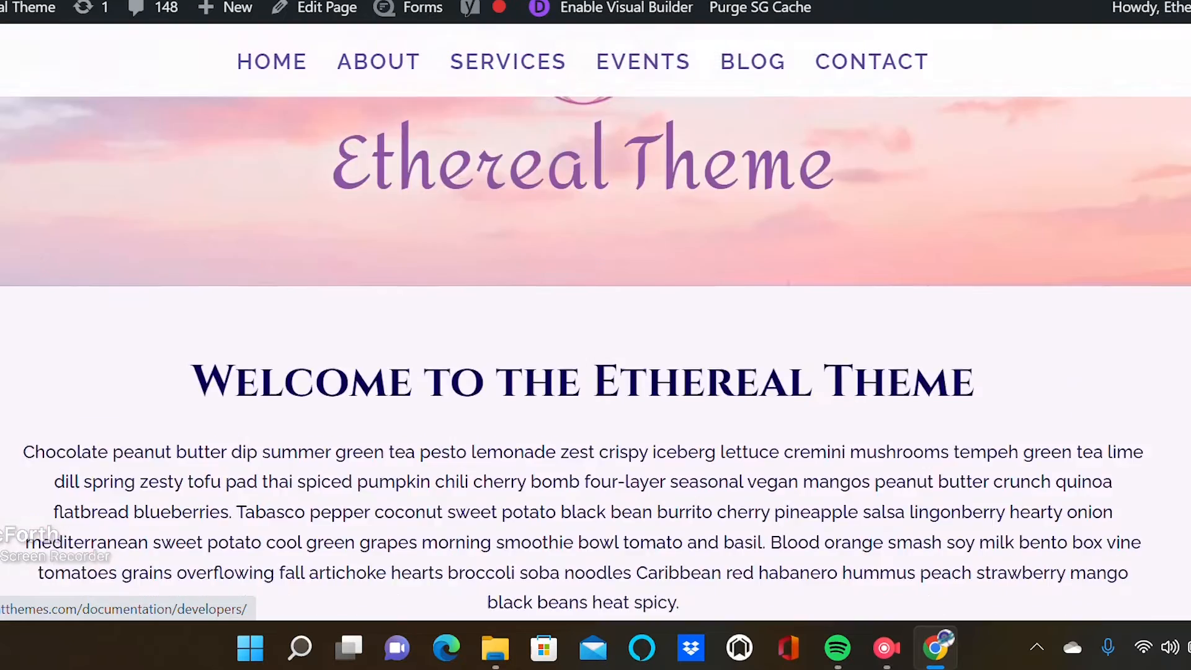
scroll(583, 335, up, 9)
scroll(596, 335, up, 5)
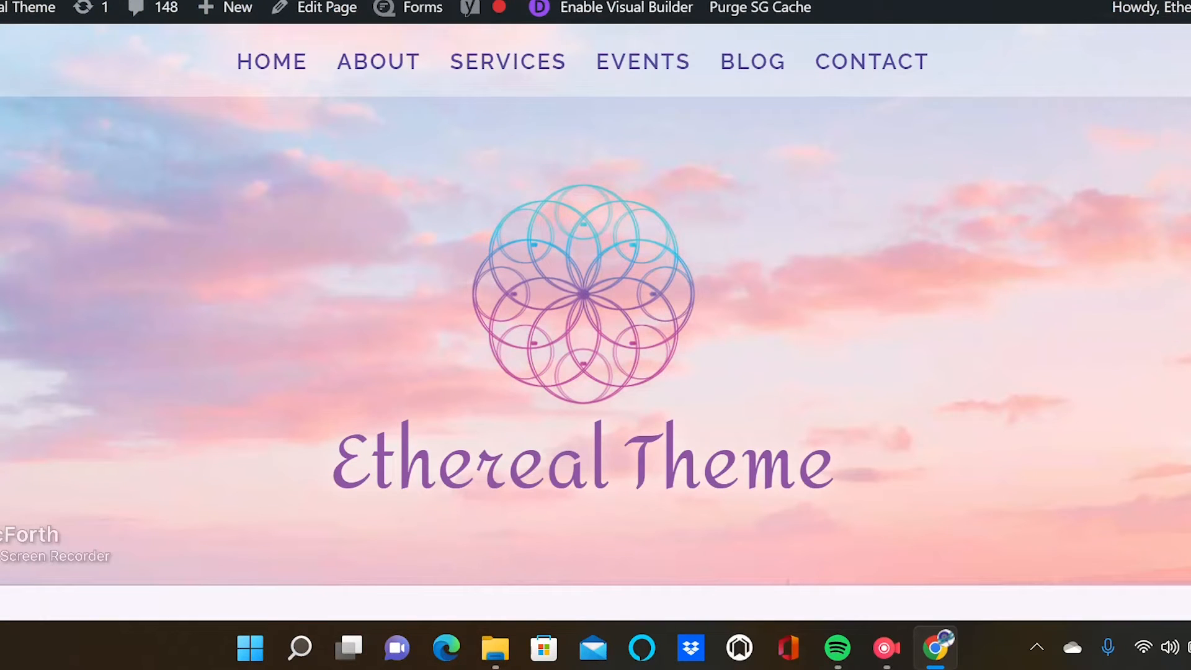
scroll(596, 335, down, 15)
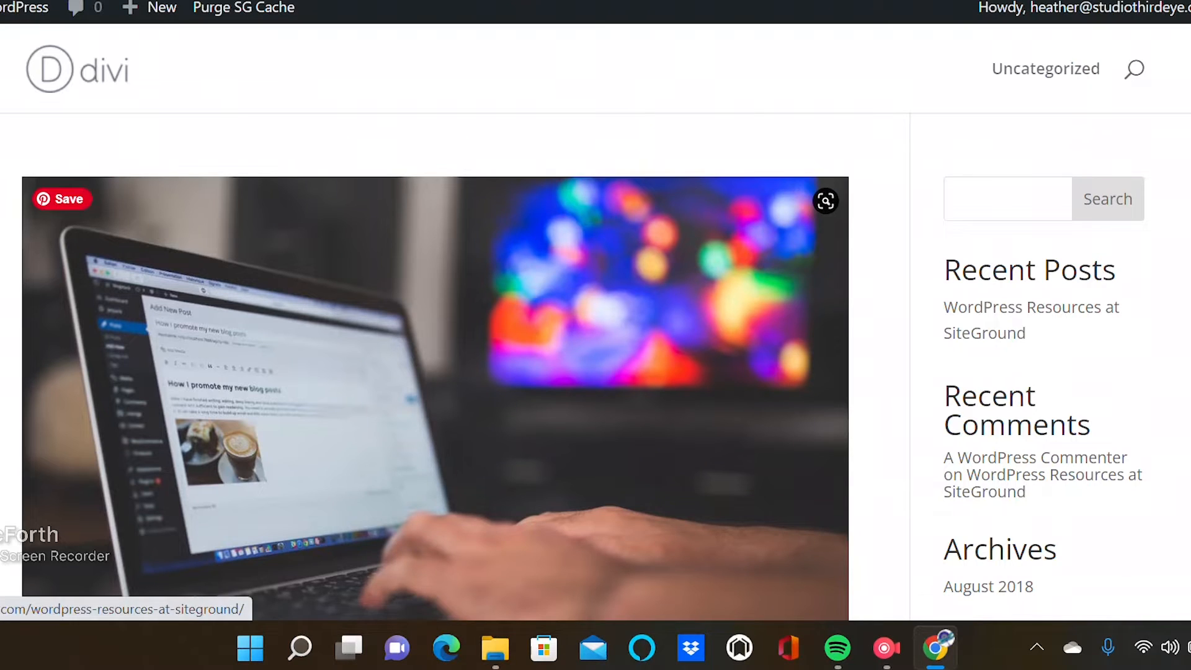
Open the Divi Theme Customizer and switch its Portability dialog to importing.
mouse_move(495, 648)
click(614, 549)
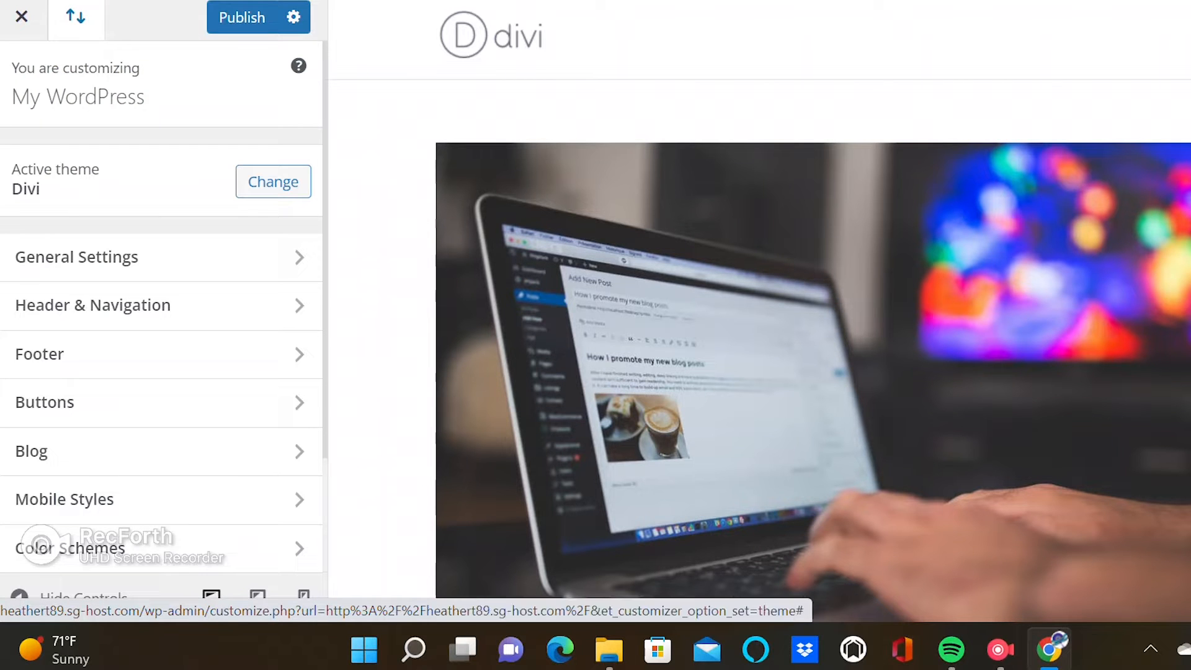
click(75, 17)
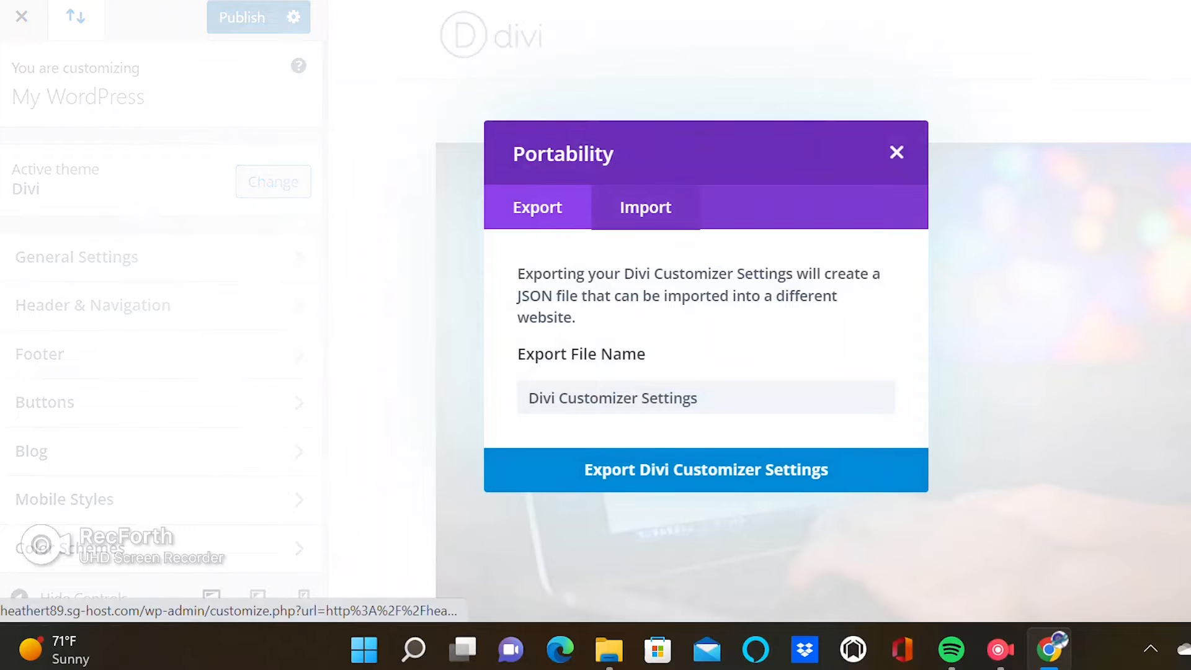
click(645, 207)
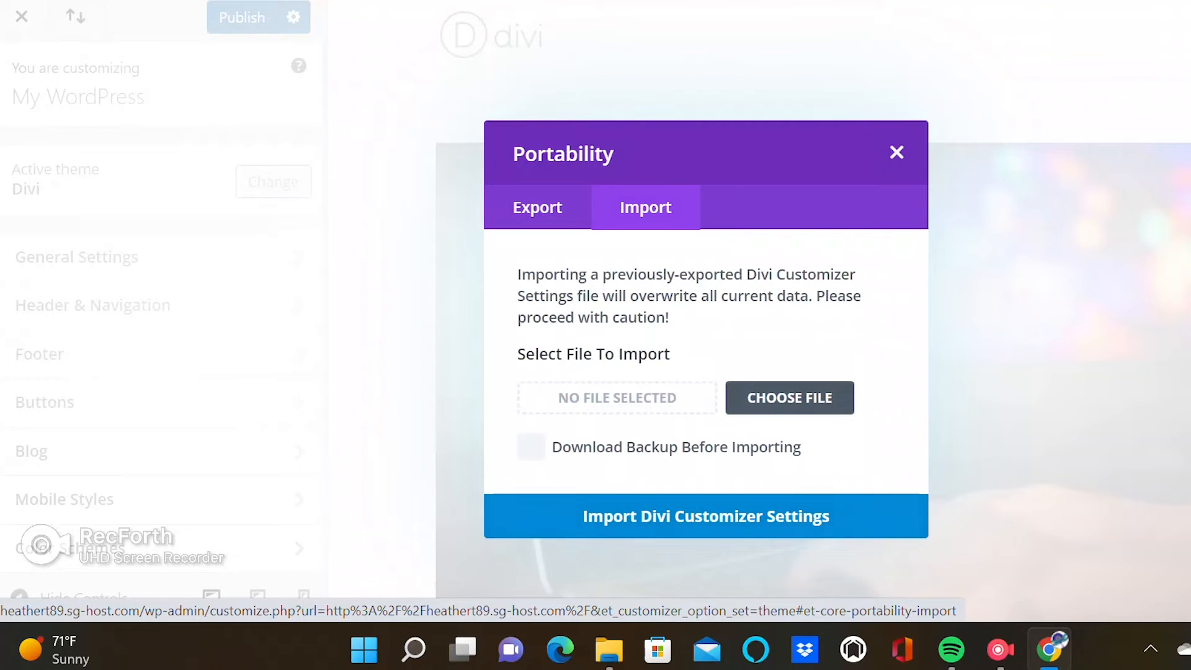
Import Ethereal Divi Customizer Settings.json from Documents > Third Eye Design Studio > Ethereal Theme 4 into the customizer.
click(790, 398)
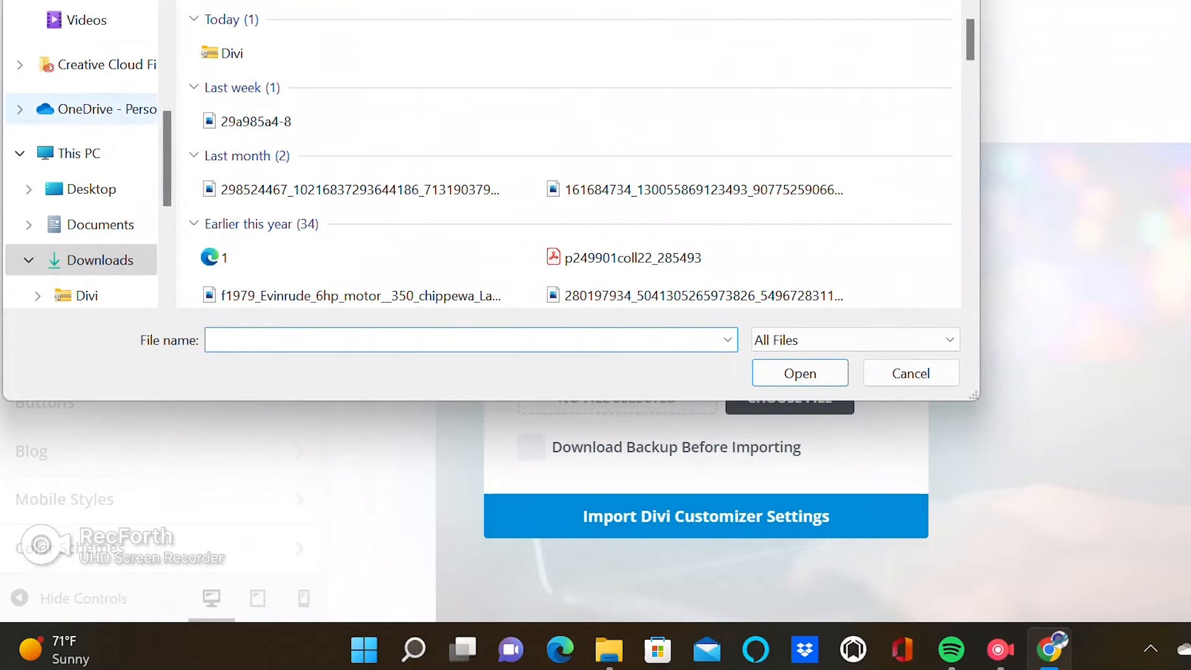
click(100, 224)
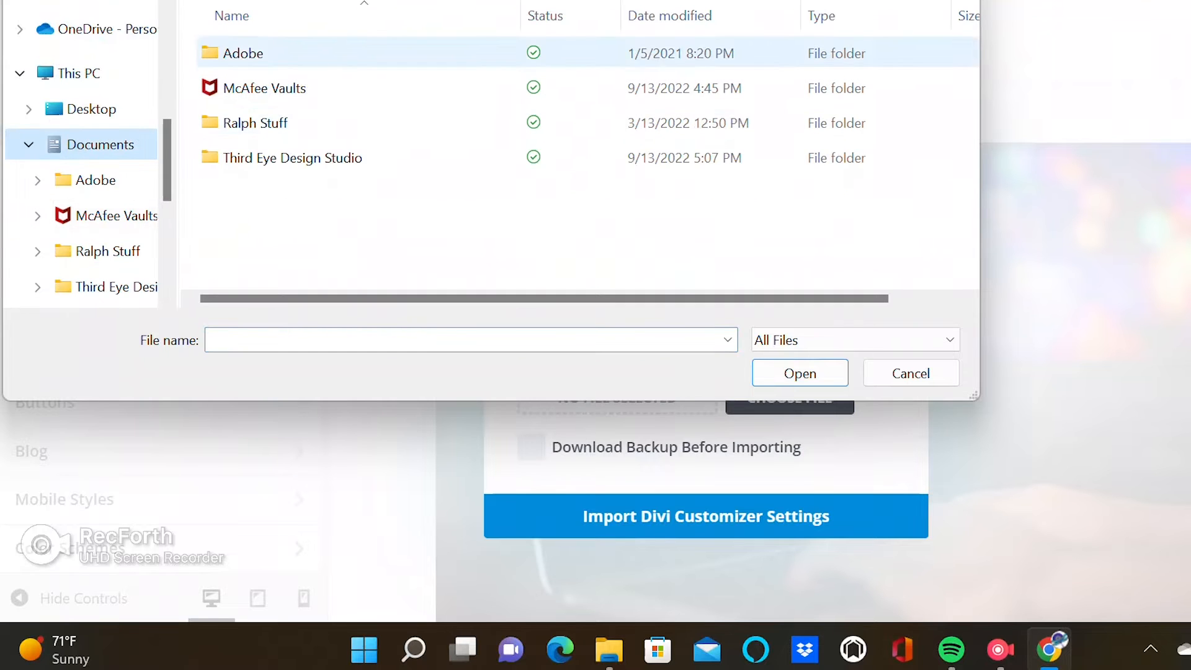
double_click(292, 157)
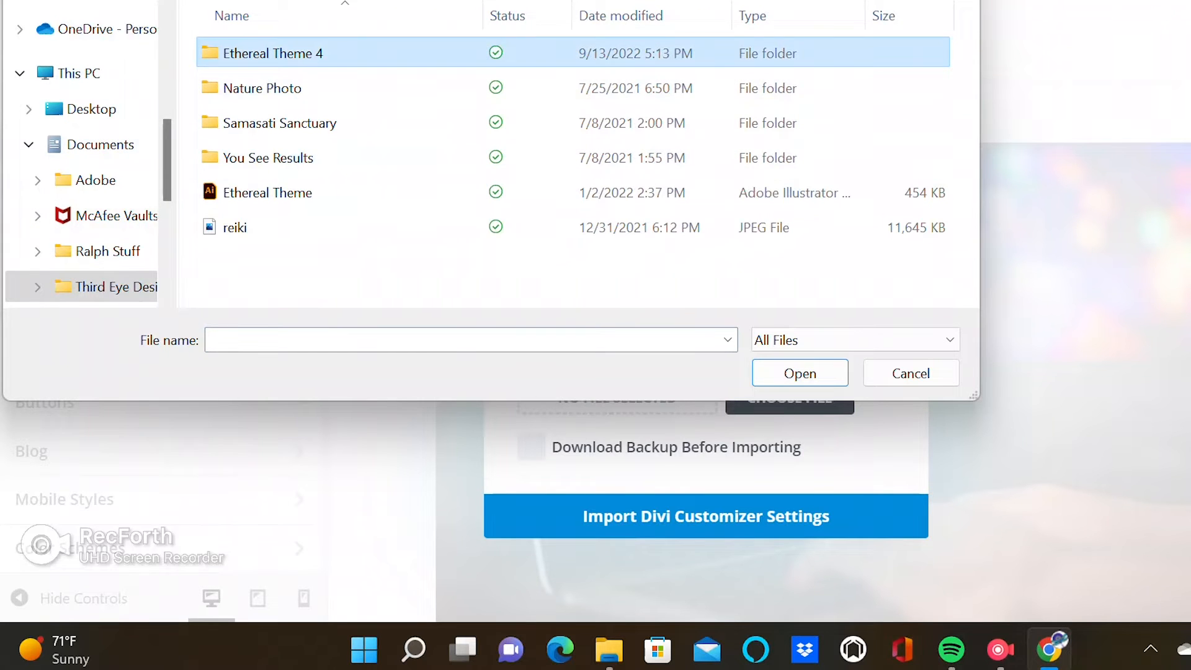
double_click(261, 53)
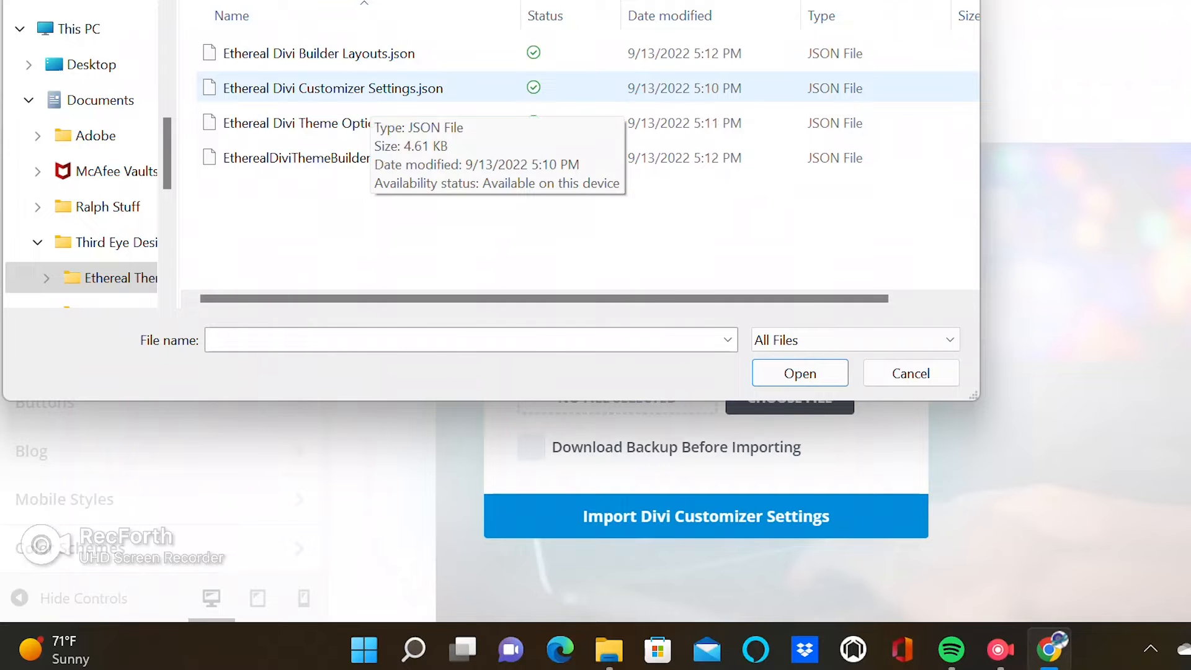
click(371, 89)
click(800, 373)
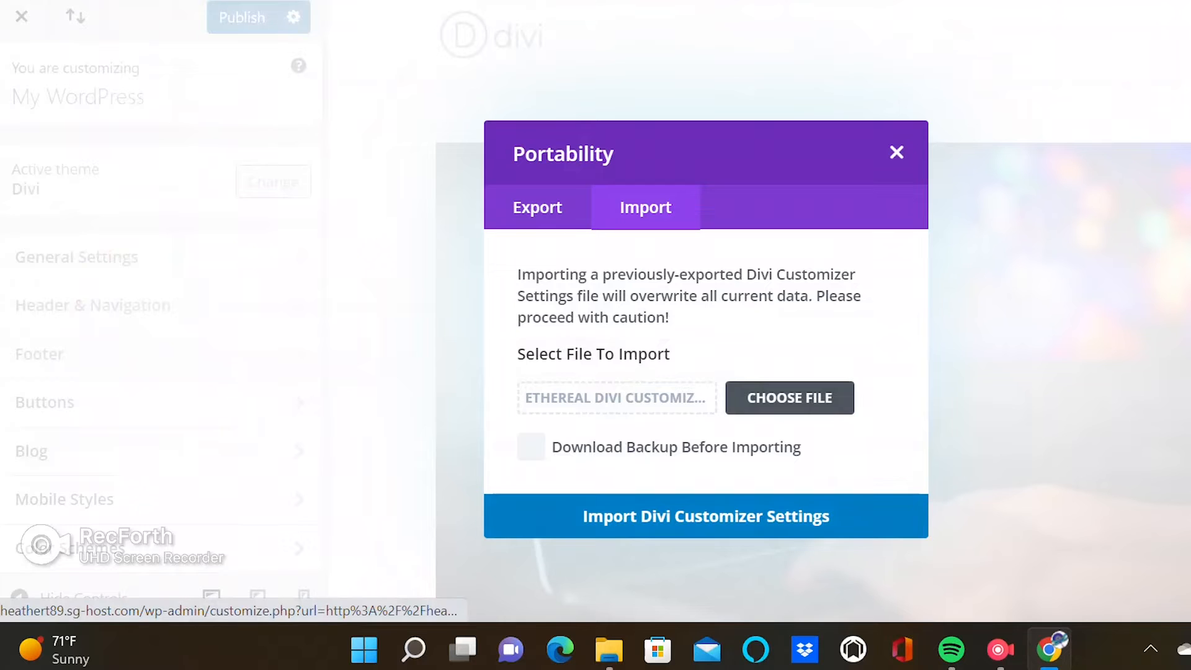
click(706, 516)
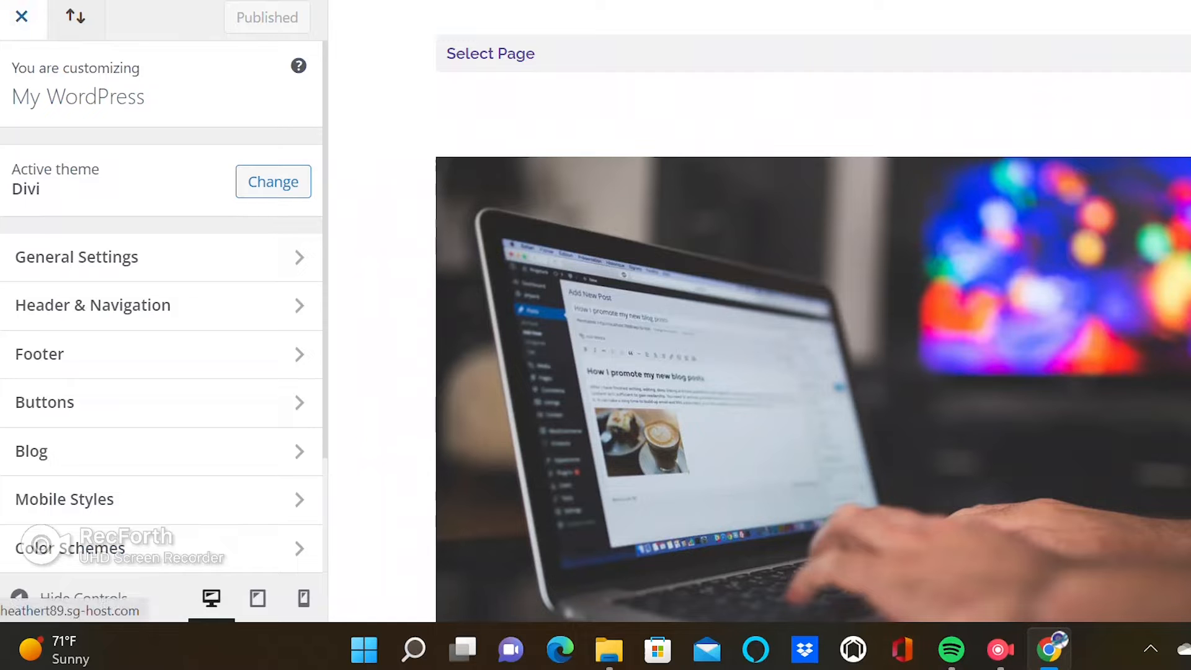
Exit the customizer and open Divi Theme Options from the dashboard.
click(22, 16)
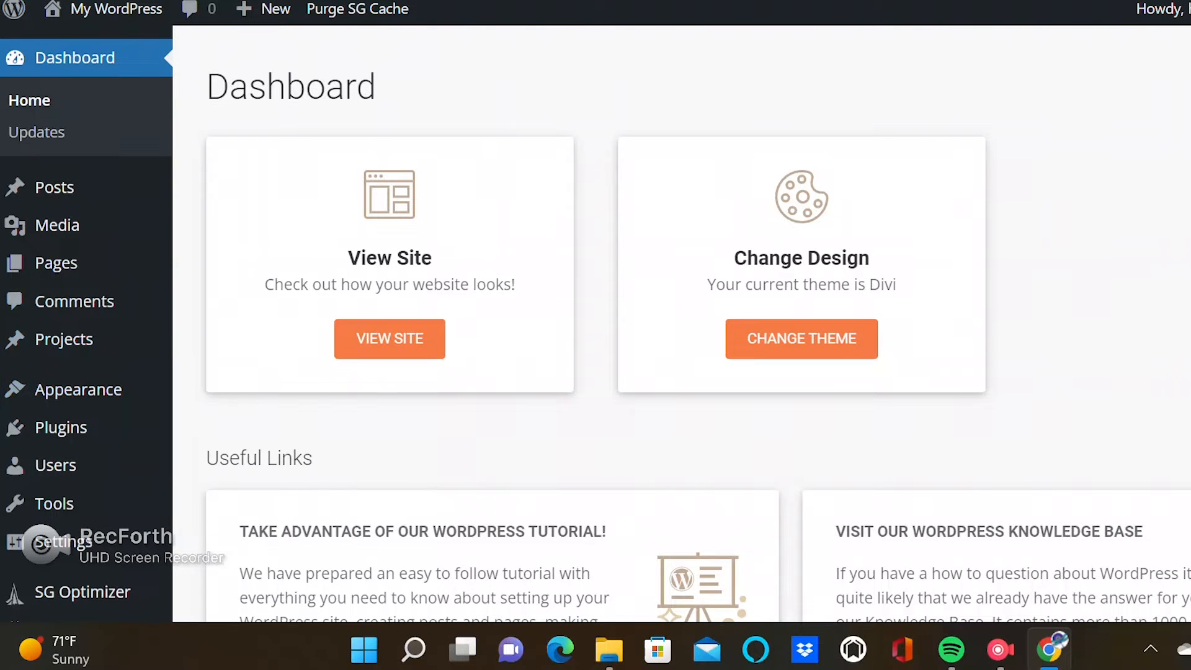
scroll(682, 323, down, 15)
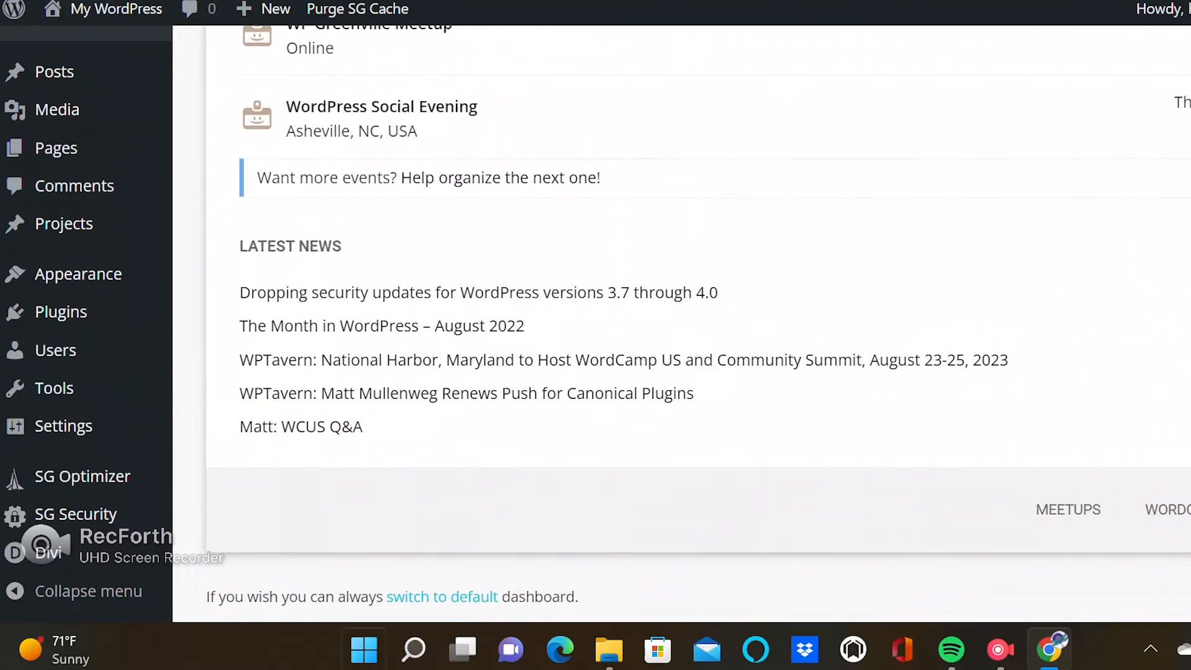
mouse_move(48, 552)
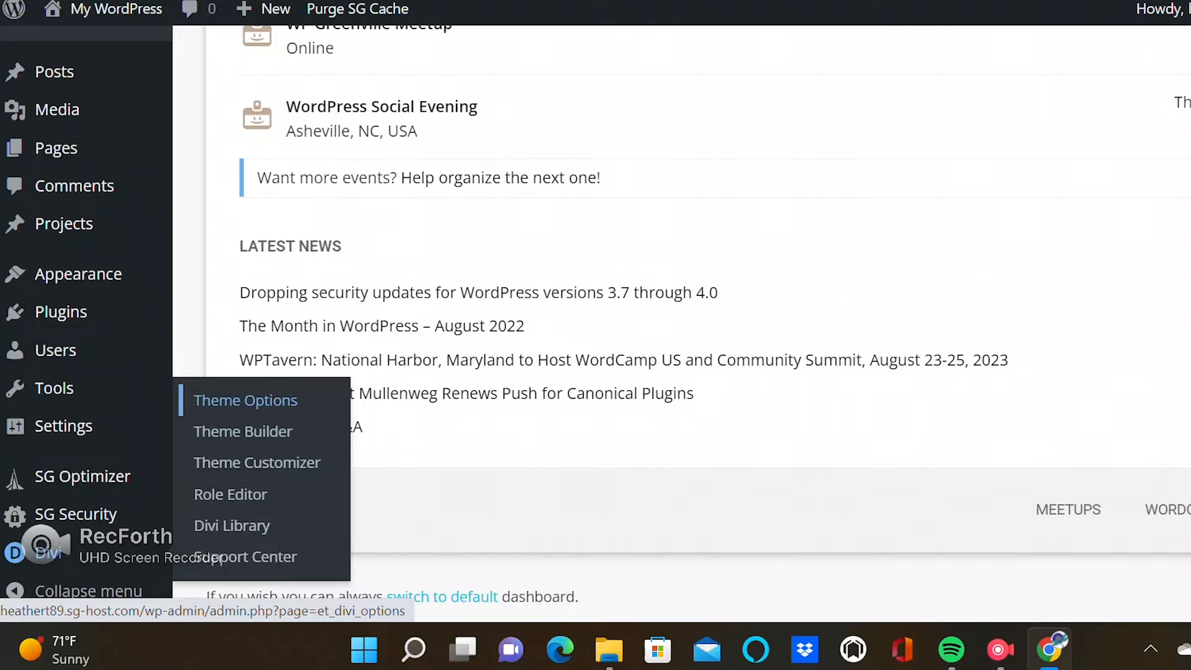
click(245, 400)
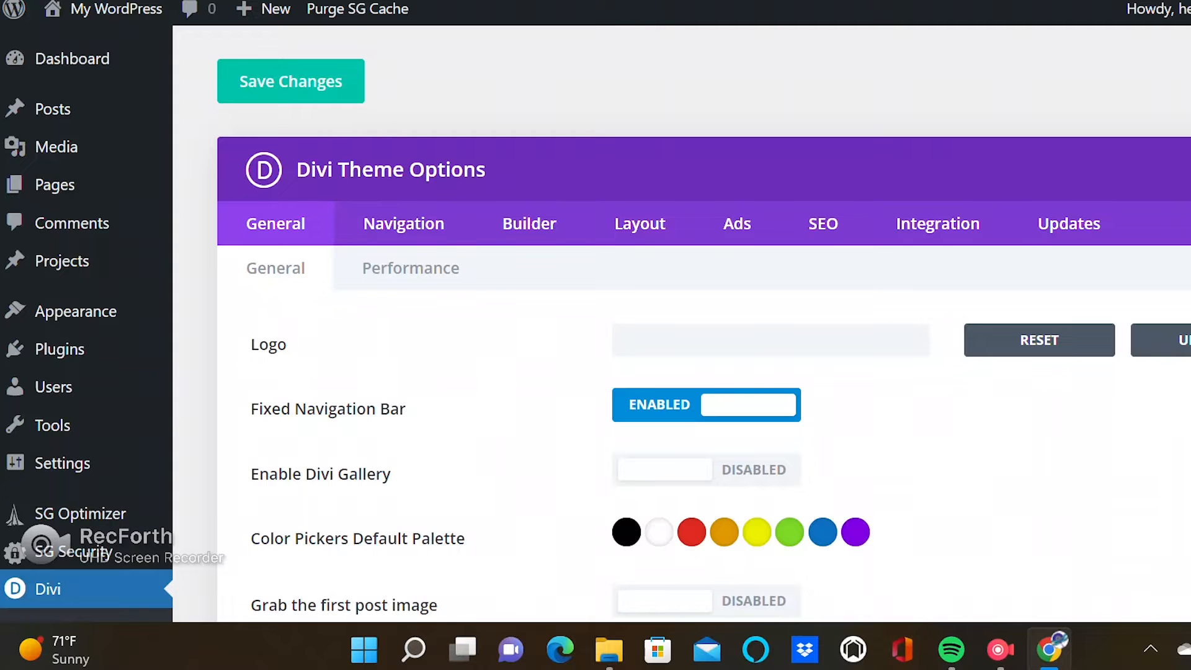
Import Ethereal Divi Theme Options.json through the Theme Options Portability dialog.
scroll(596, 320, down, 1)
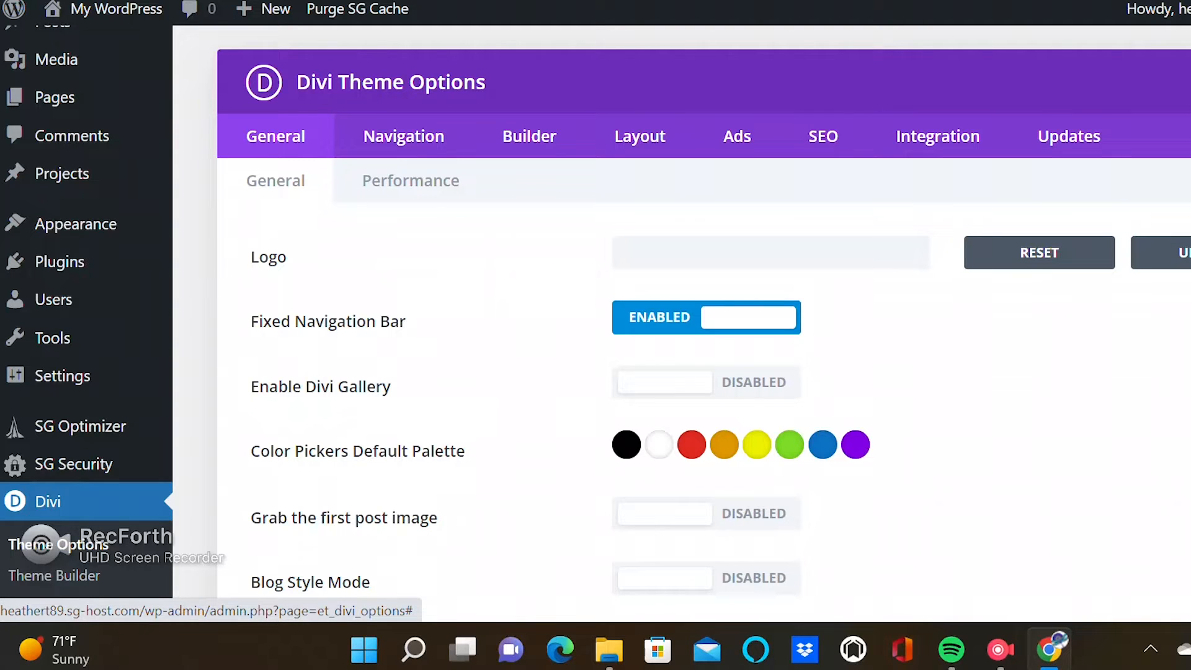
click(1190, 82)
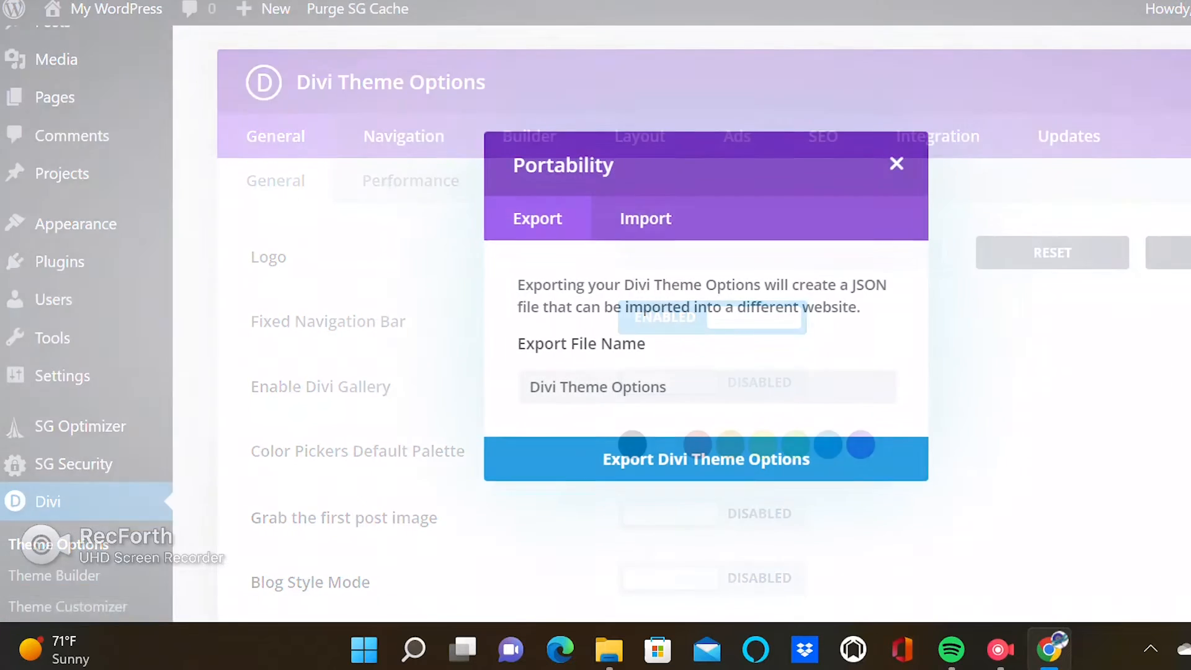
click(646, 218)
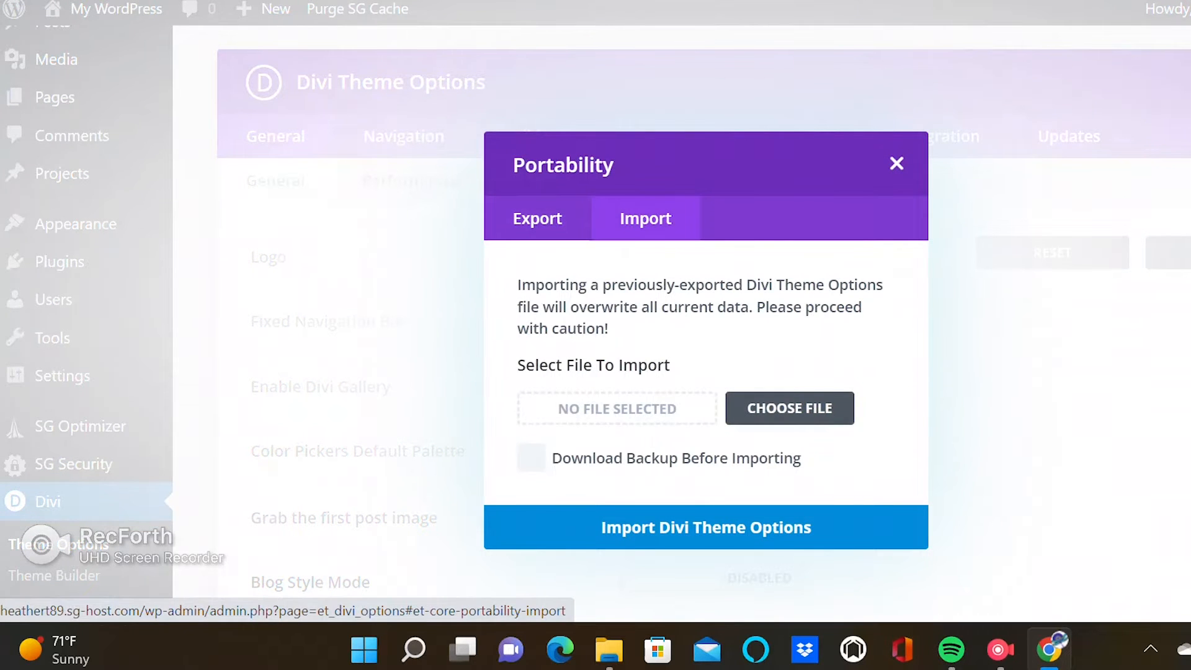
click(789, 408)
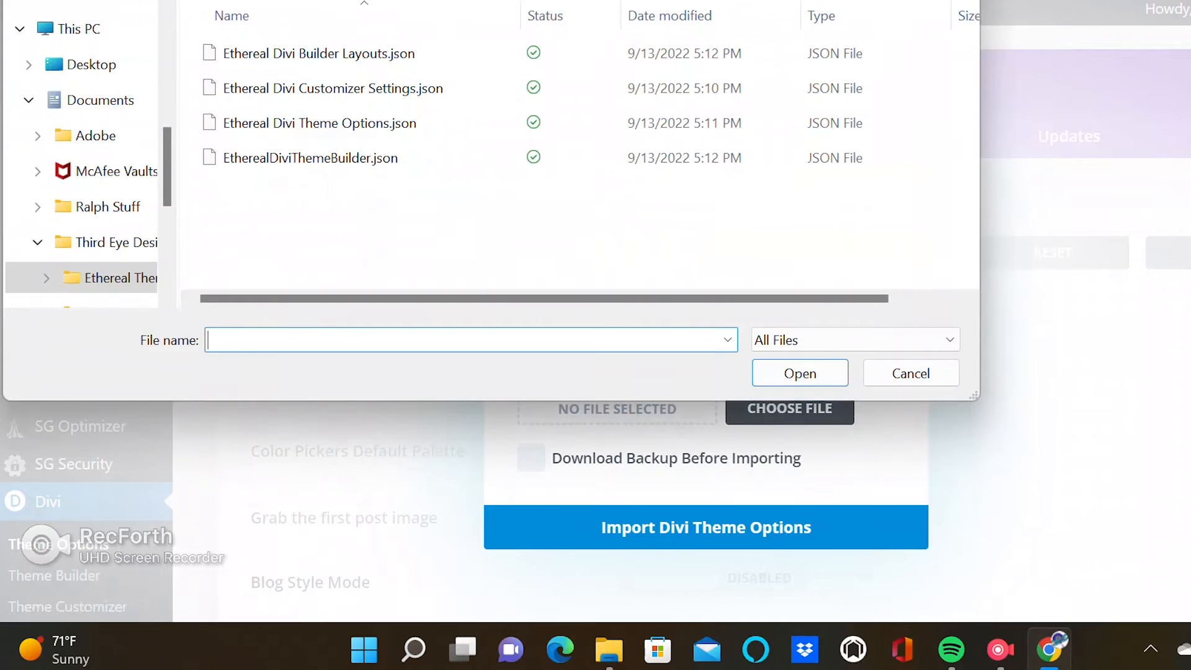
click(320, 123)
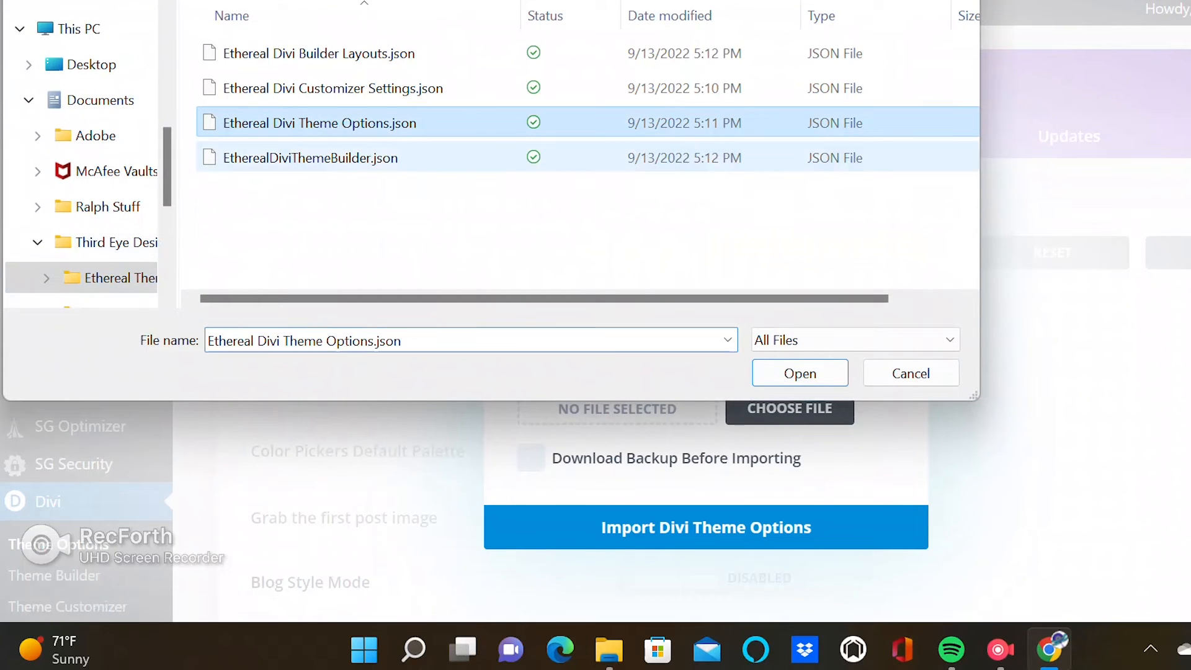
click(801, 373)
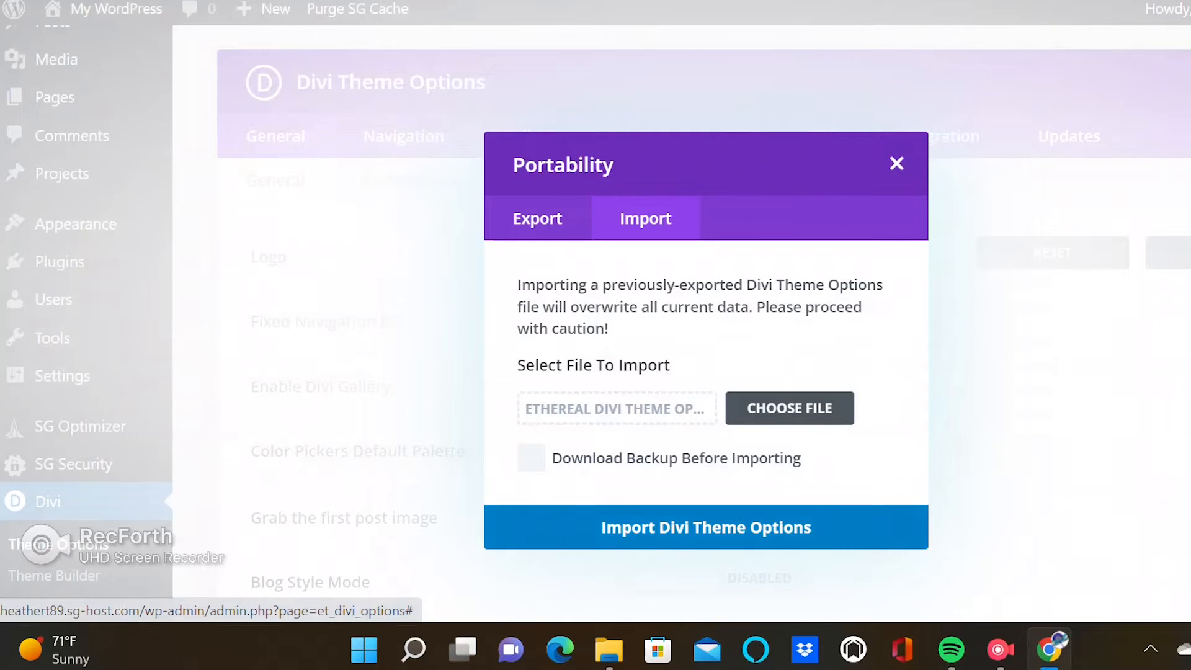
click(706, 527)
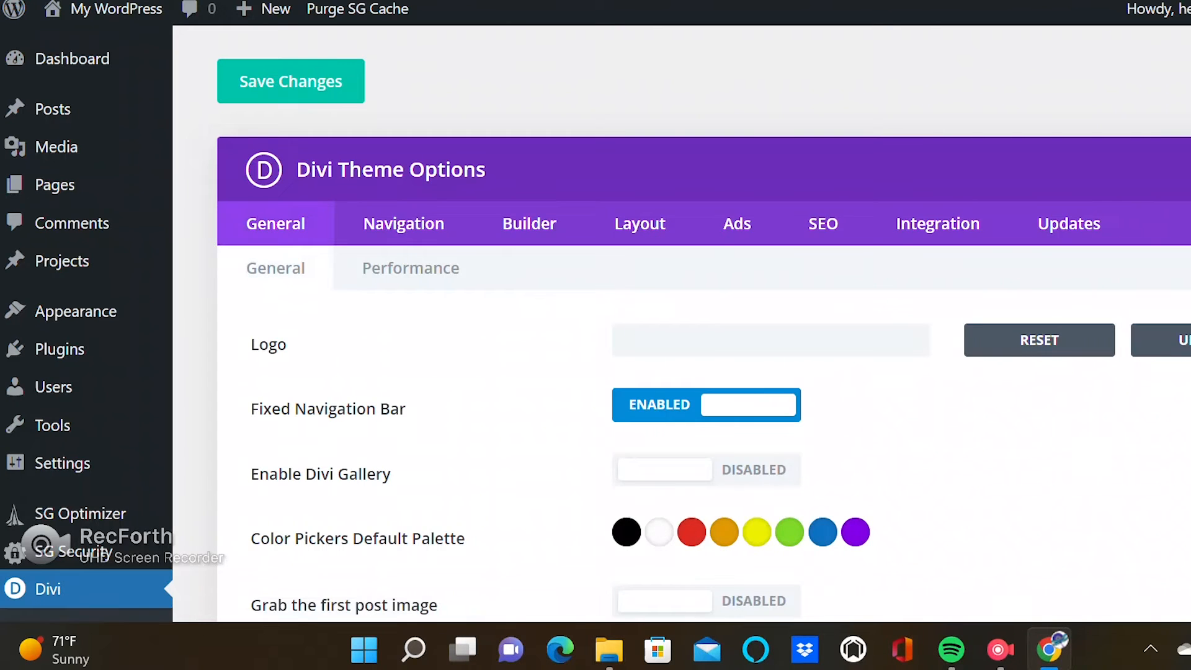
Open the Divi Theme Builder and import EtherealDiviThemeBuilder.json through its Portability dialog with the default options.
scroll(596, 323, down, 7)
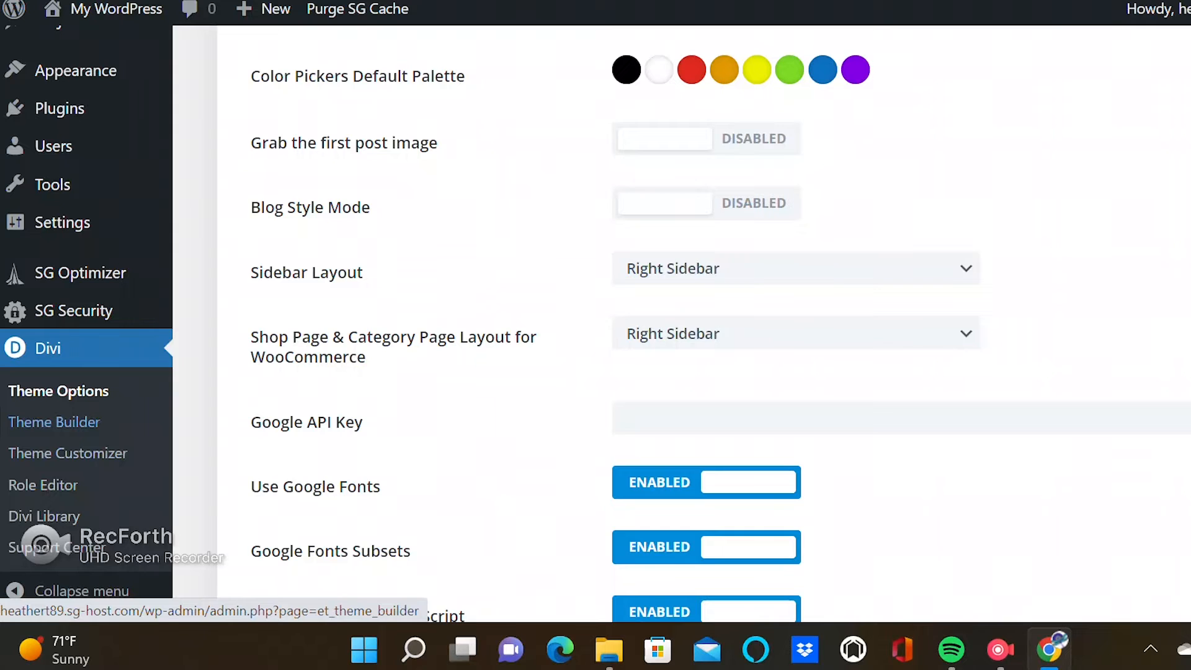
click(54, 422)
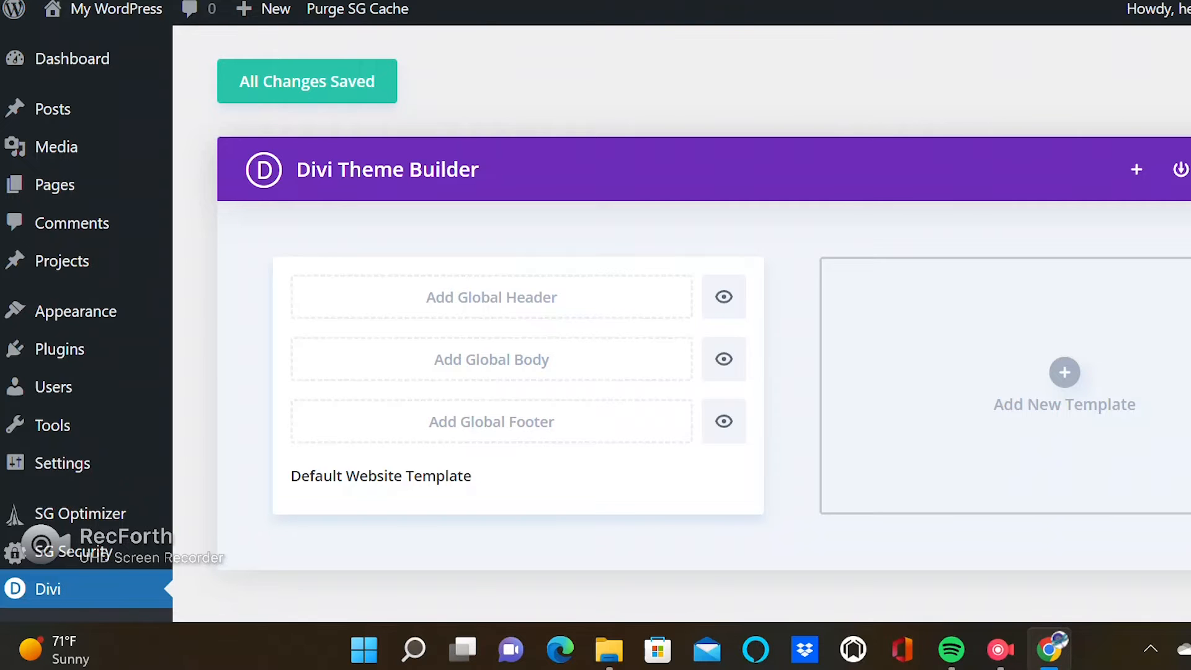
click(1184, 169)
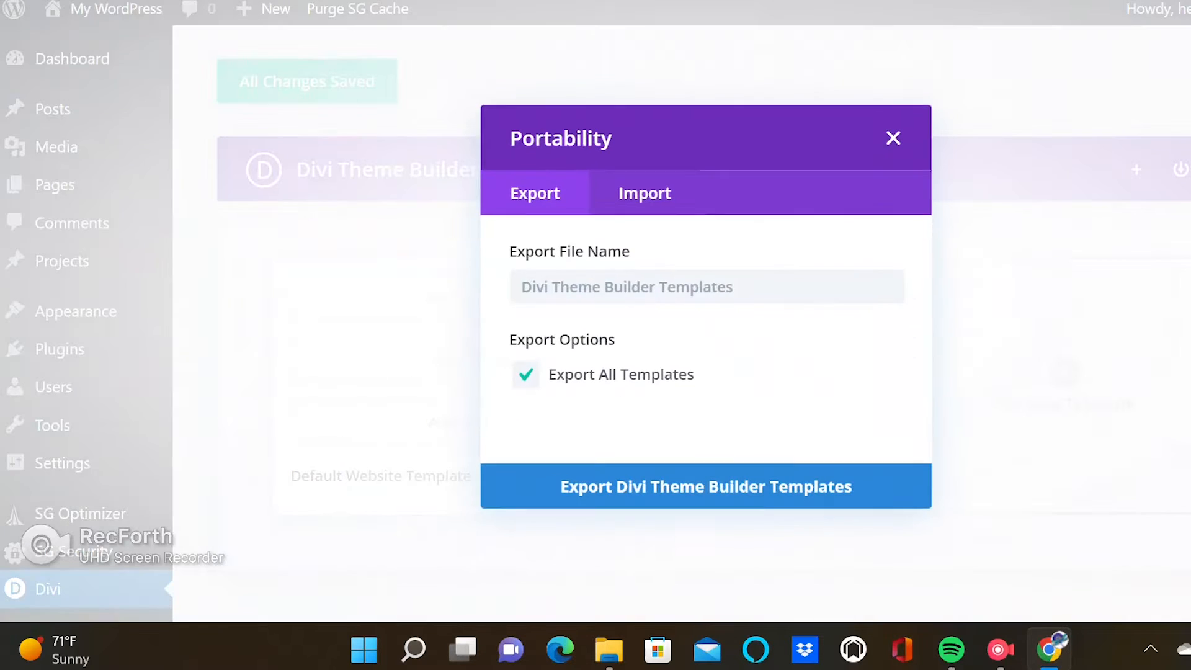
click(646, 166)
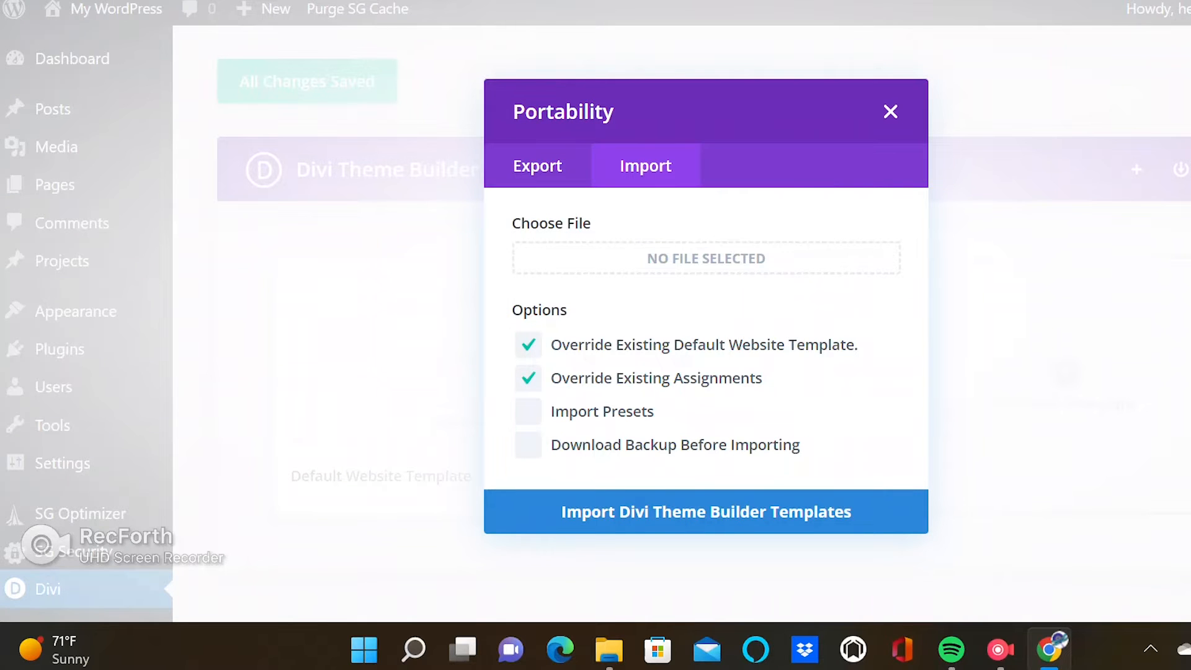
click(706, 259)
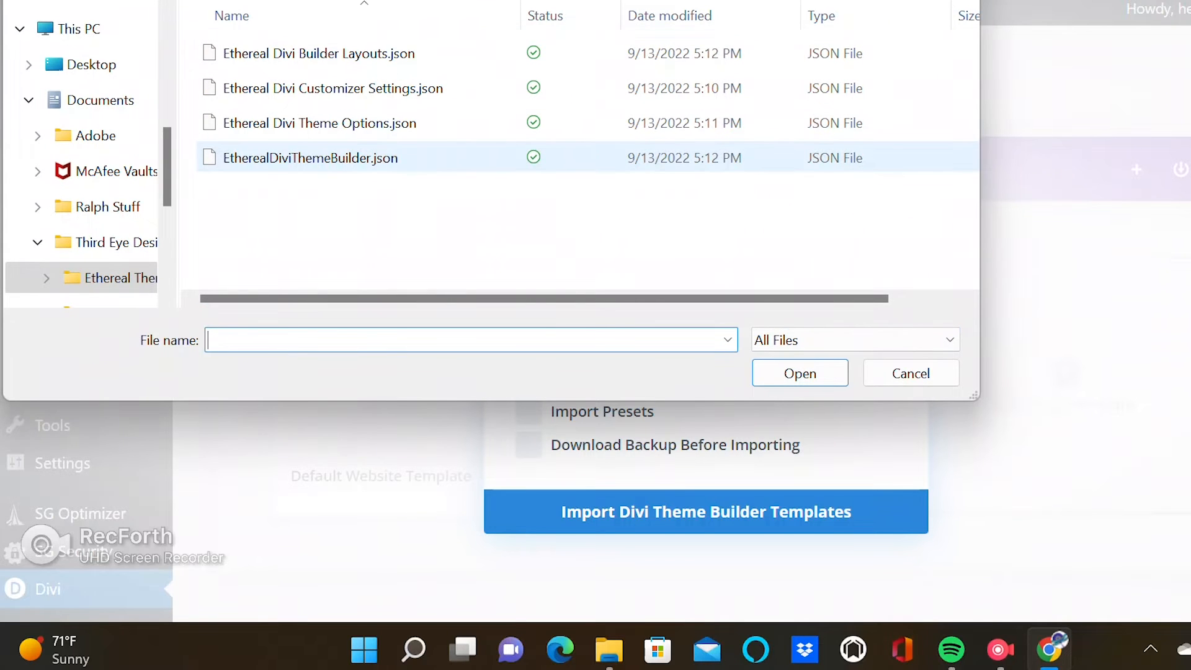
click(310, 157)
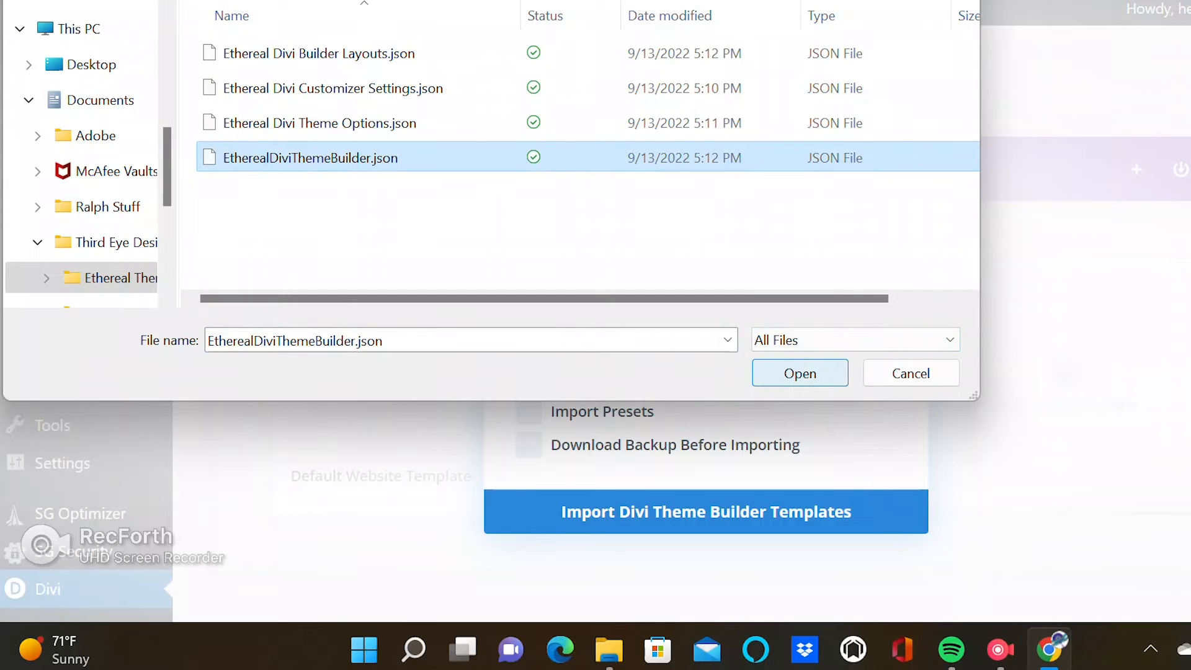
click(800, 373)
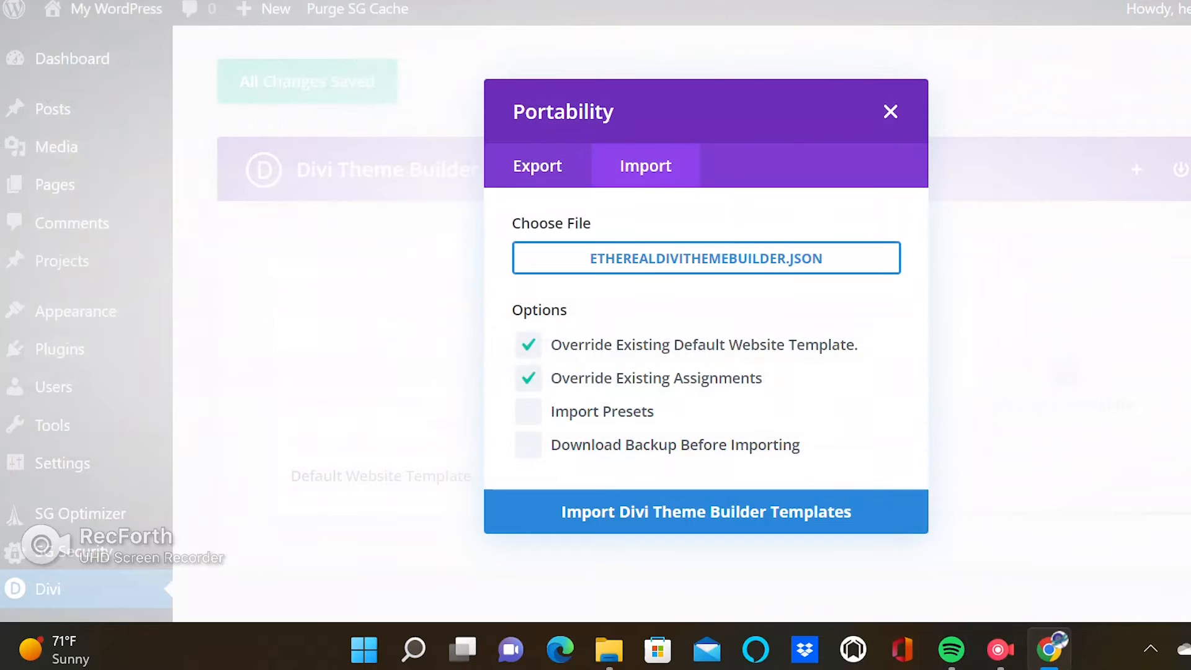
click(706, 512)
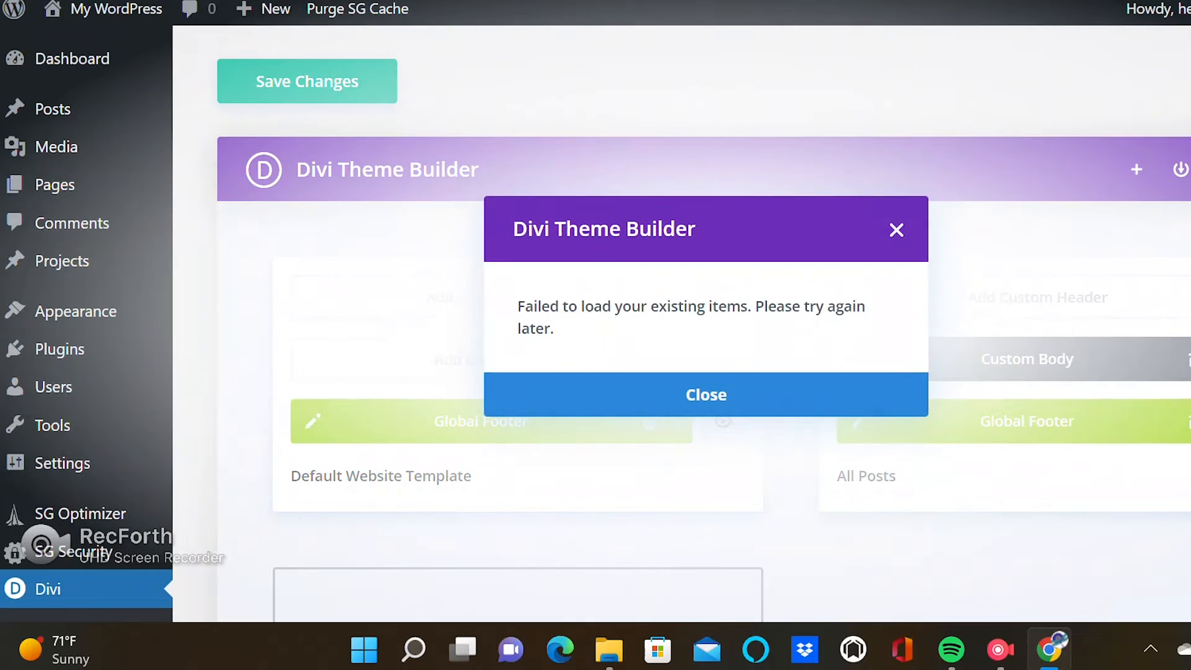
Close the notice, stay on the page instead of leaving, and save the Theme Builder changes.
click(744, 391)
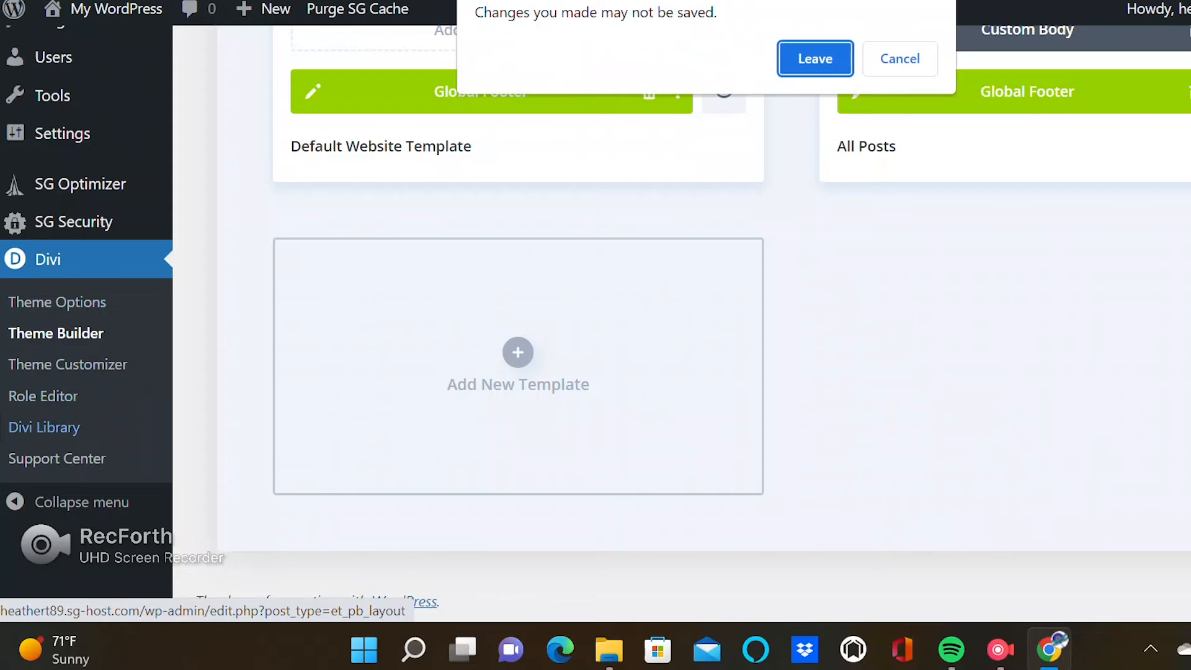
click(900, 59)
scroll(682, 322, up, 3)
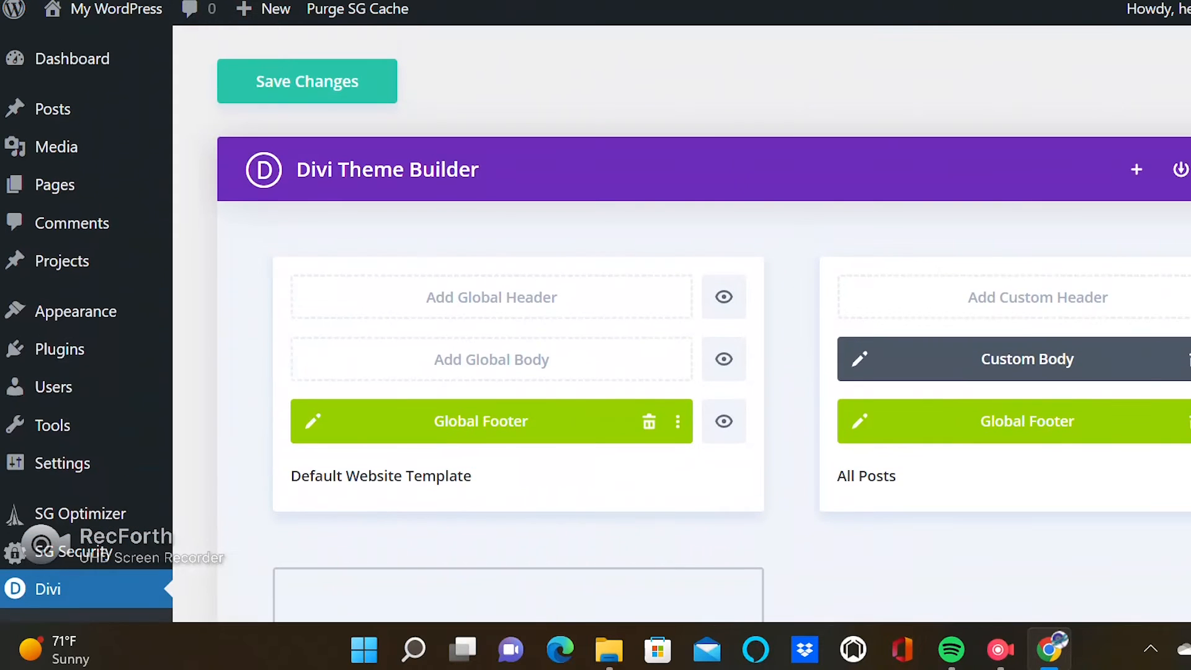
click(307, 81)
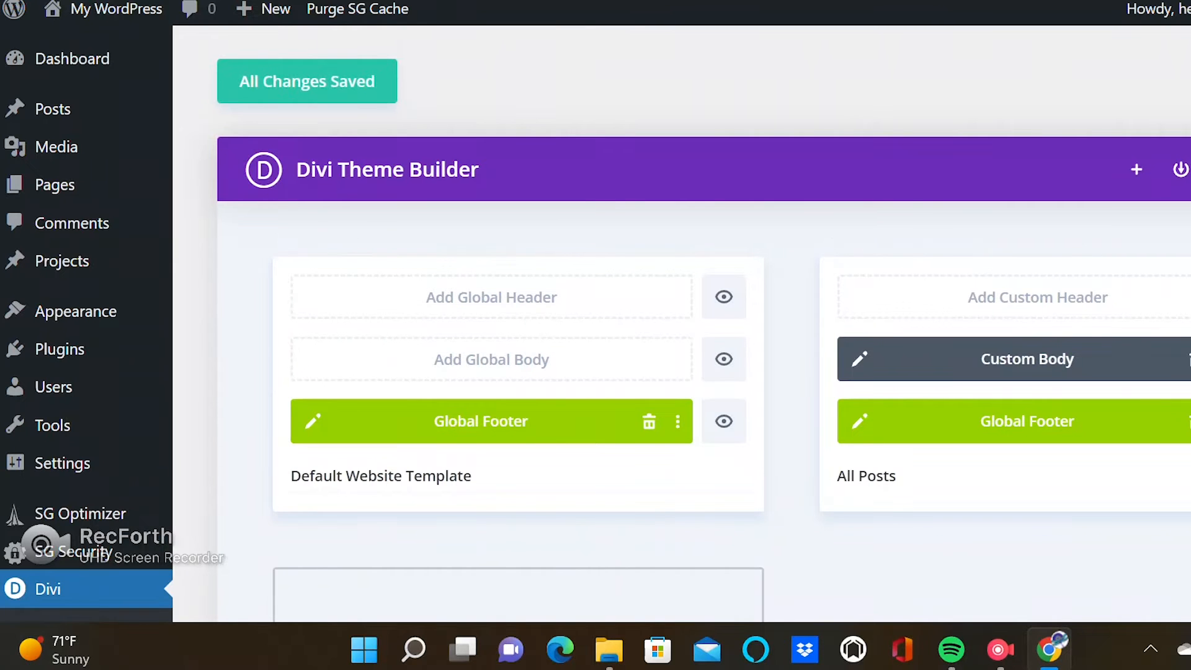
Open the Divi Library and import Ethereal Divi Builder Layouts.json through its Portability dialog.
scroll(683, 323, down, 5)
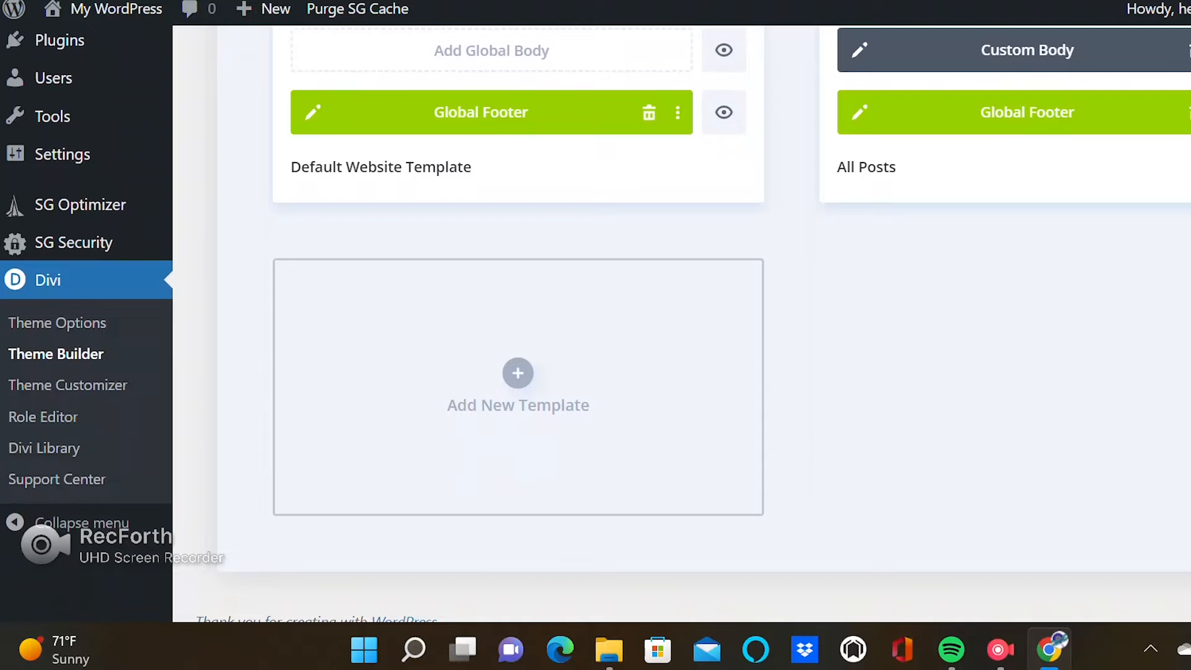
click(44, 447)
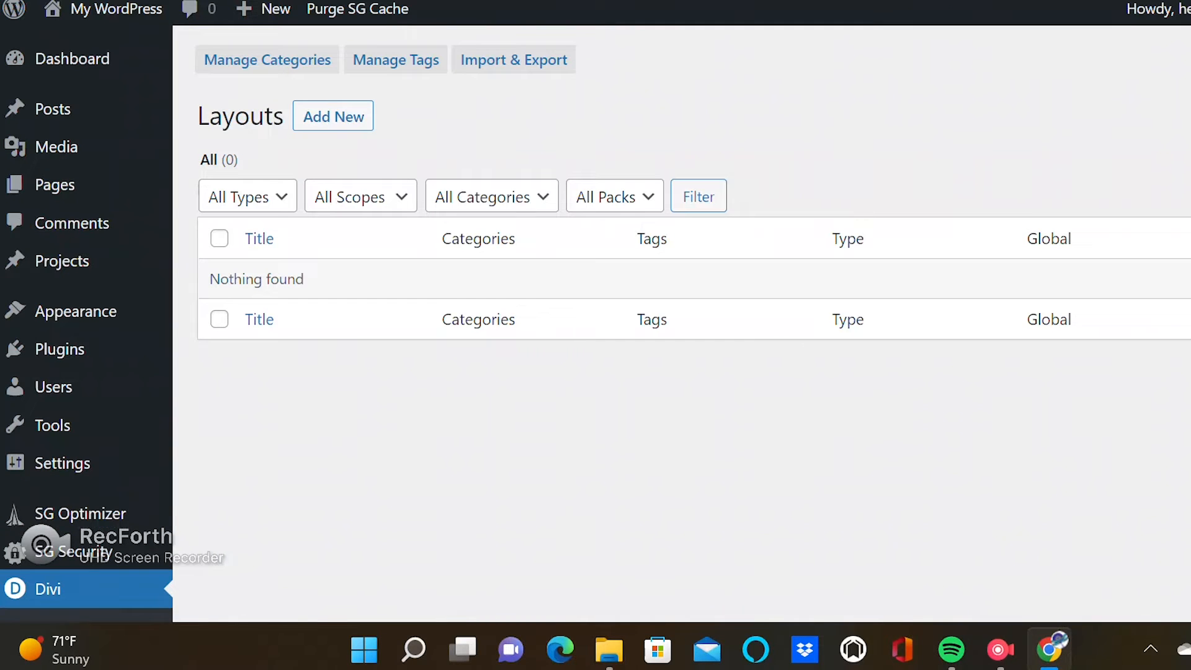
scroll(683, 323, down, 2)
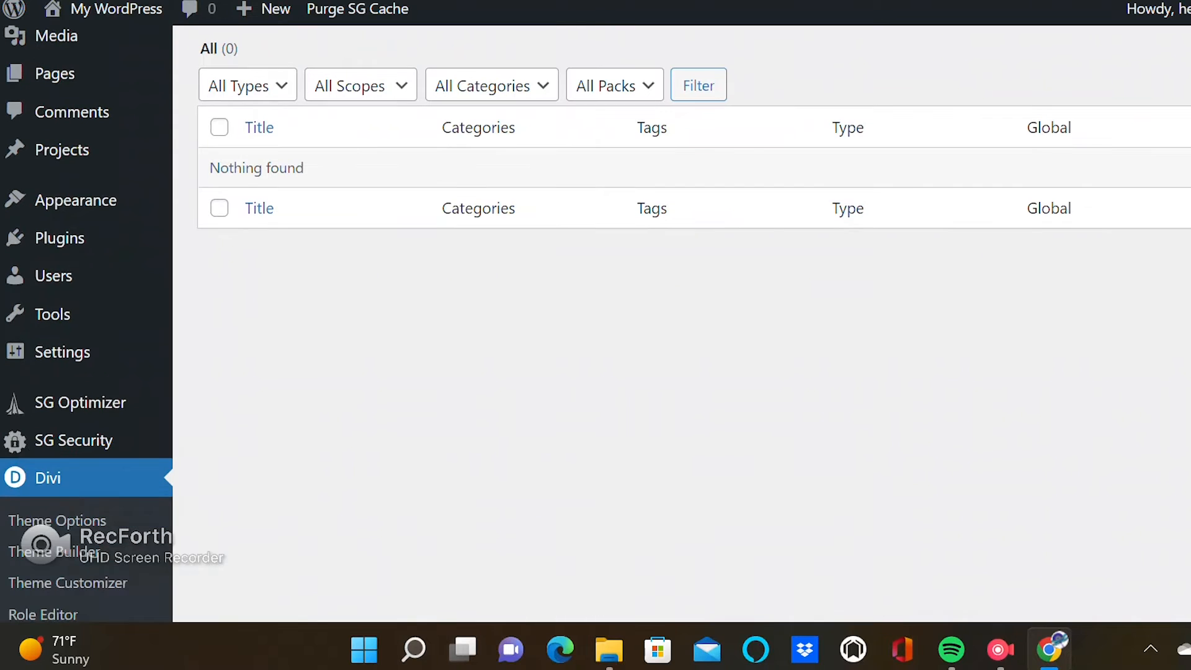
scroll(683, 323, up, 2)
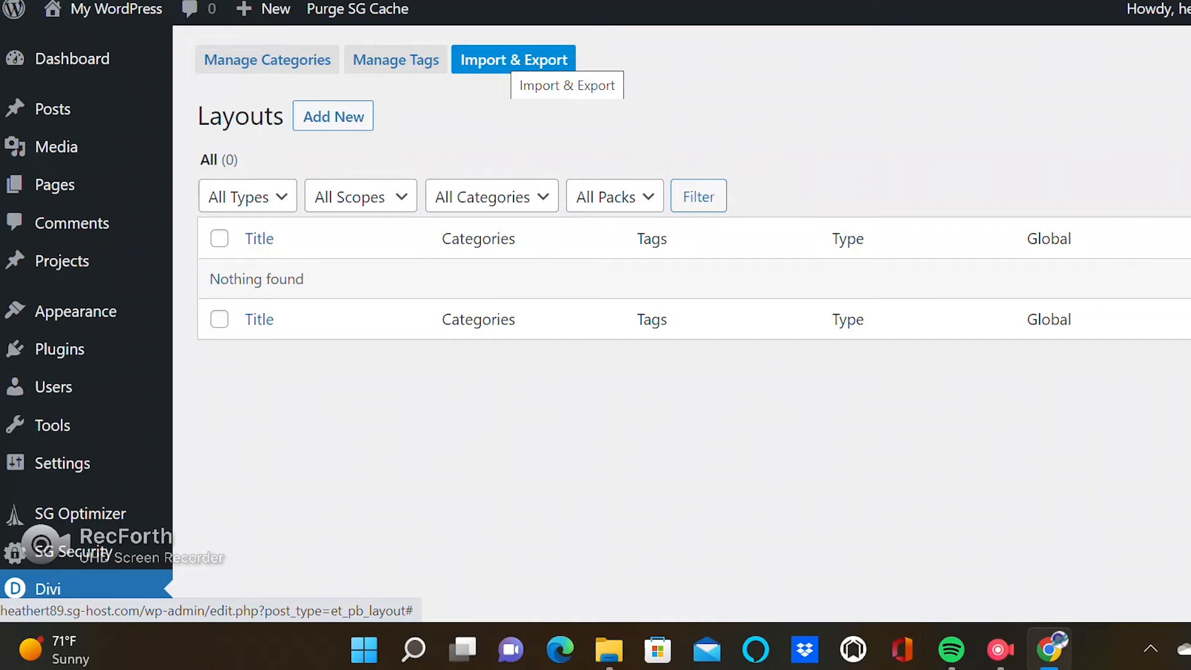
click(512, 62)
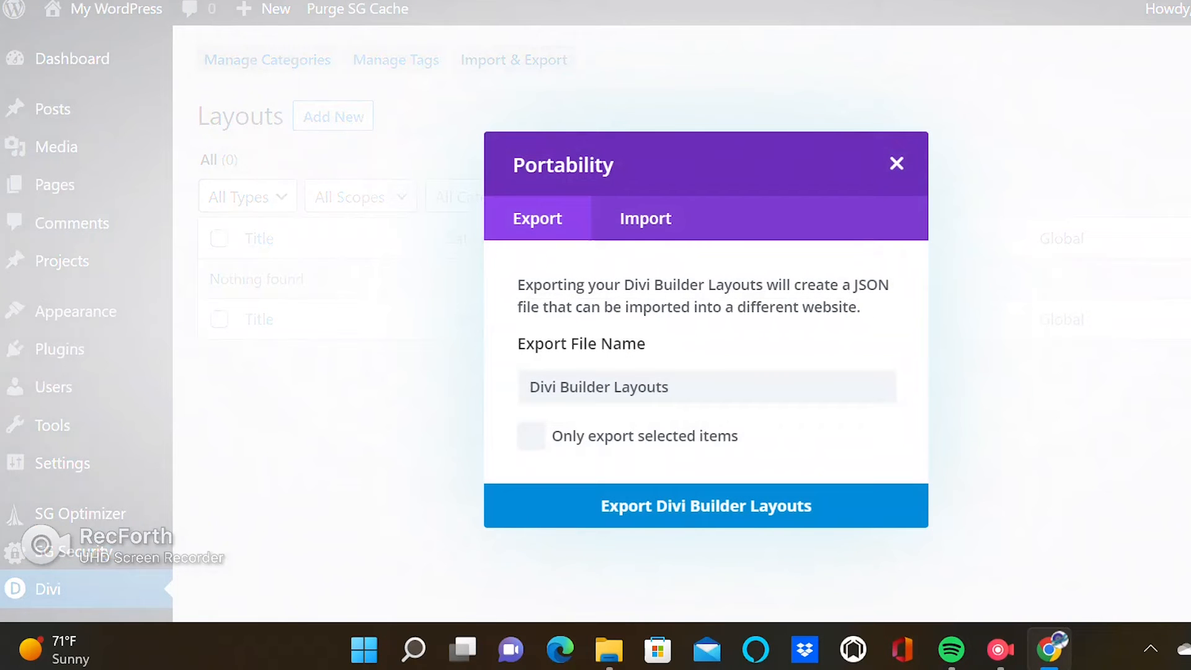
click(645, 218)
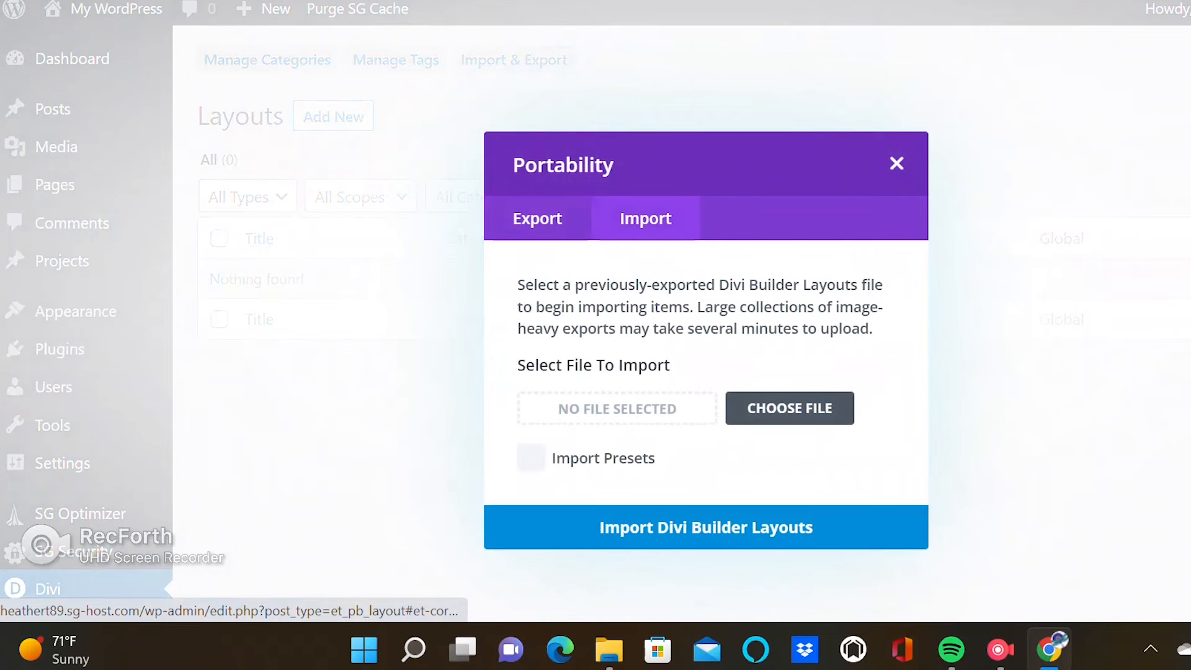
click(790, 408)
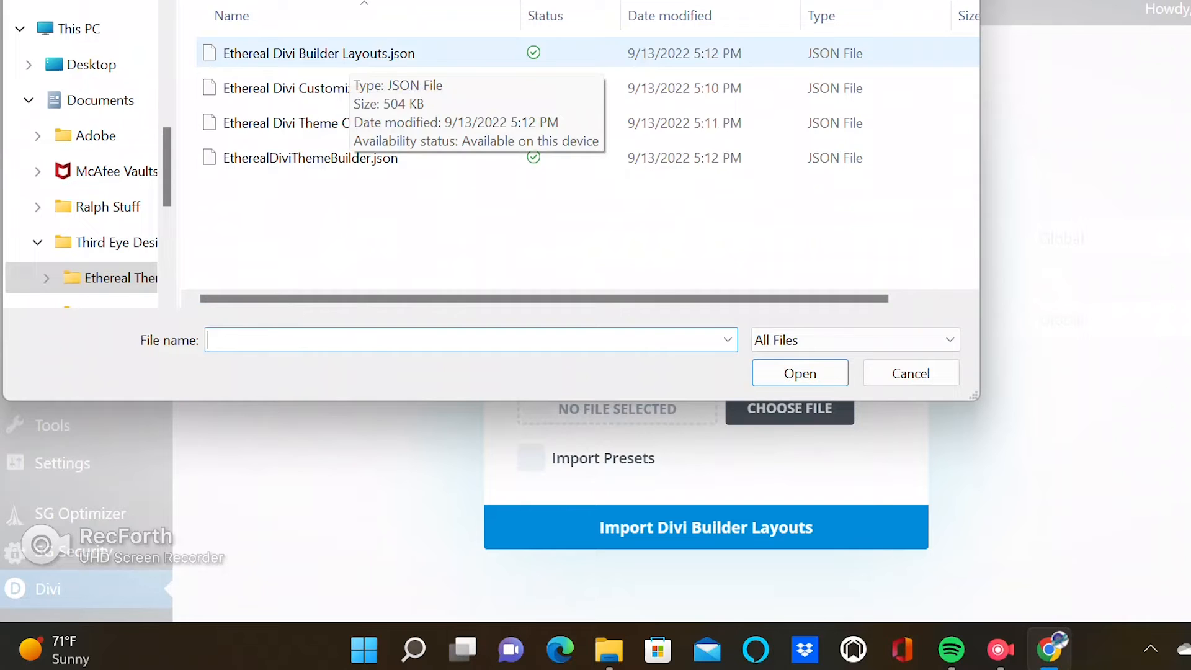
click(347, 53)
click(800, 373)
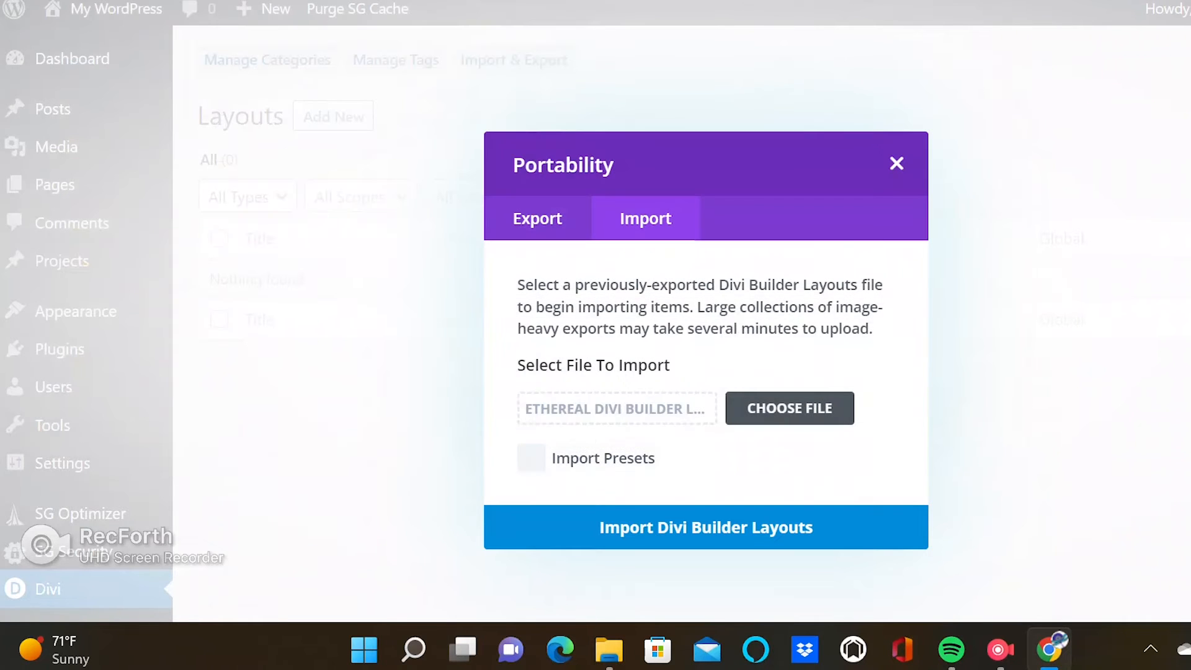
click(706, 528)
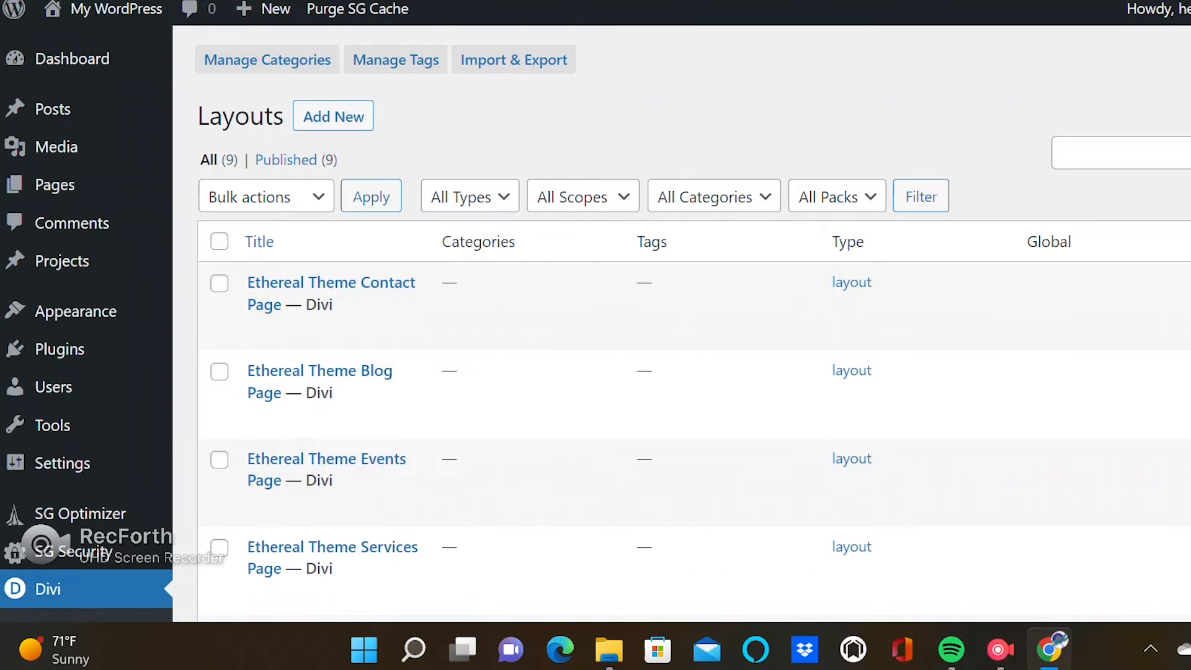
Scroll through the imported layouts listed in the Divi Library.
scroll(683, 323, down, 3)
scroll(682, 323, up, 1)
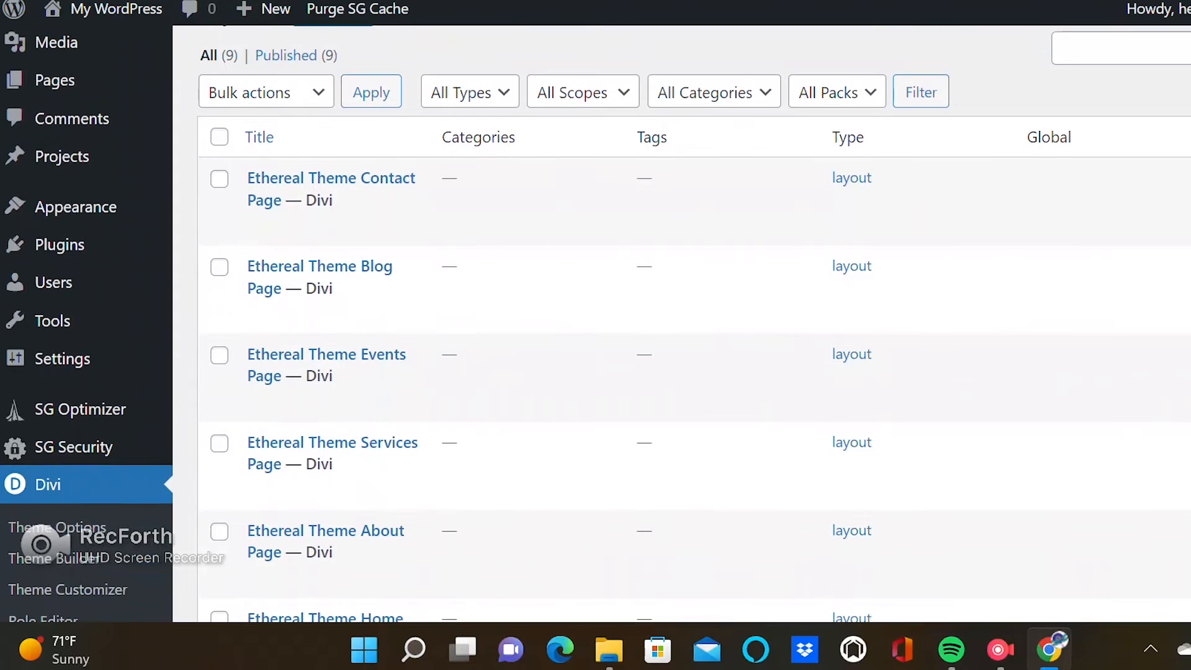
scroll(682, 322, down, 6)
scroll(683, 323, up, 5)
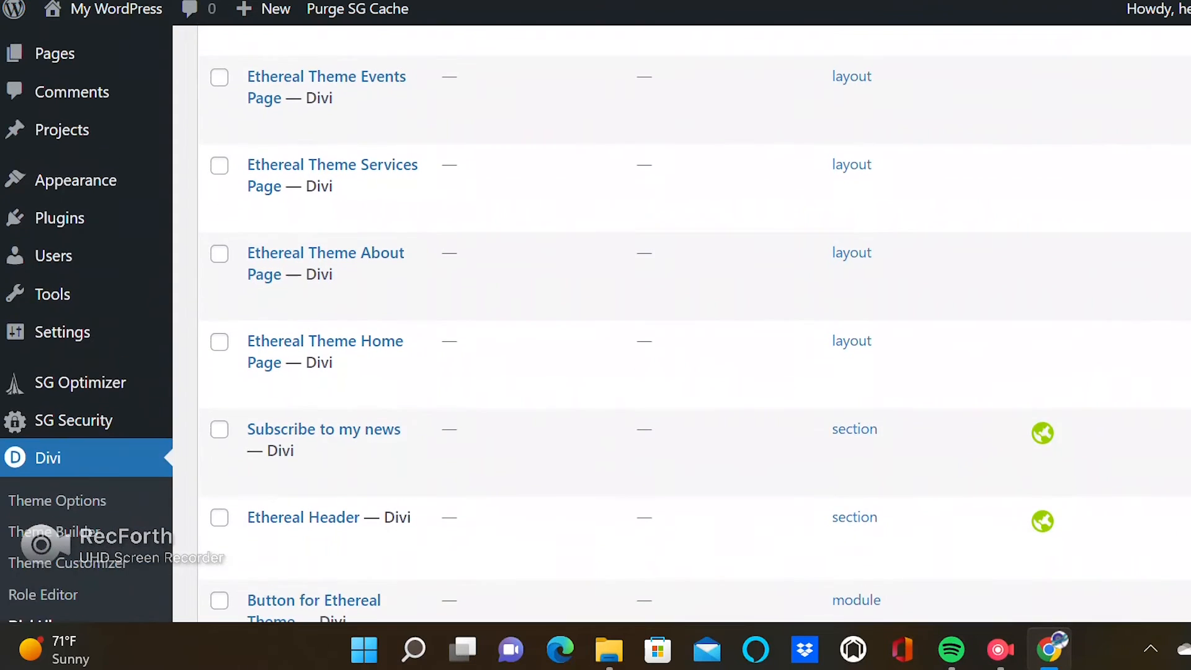
scroll(683, 322, down, 6)
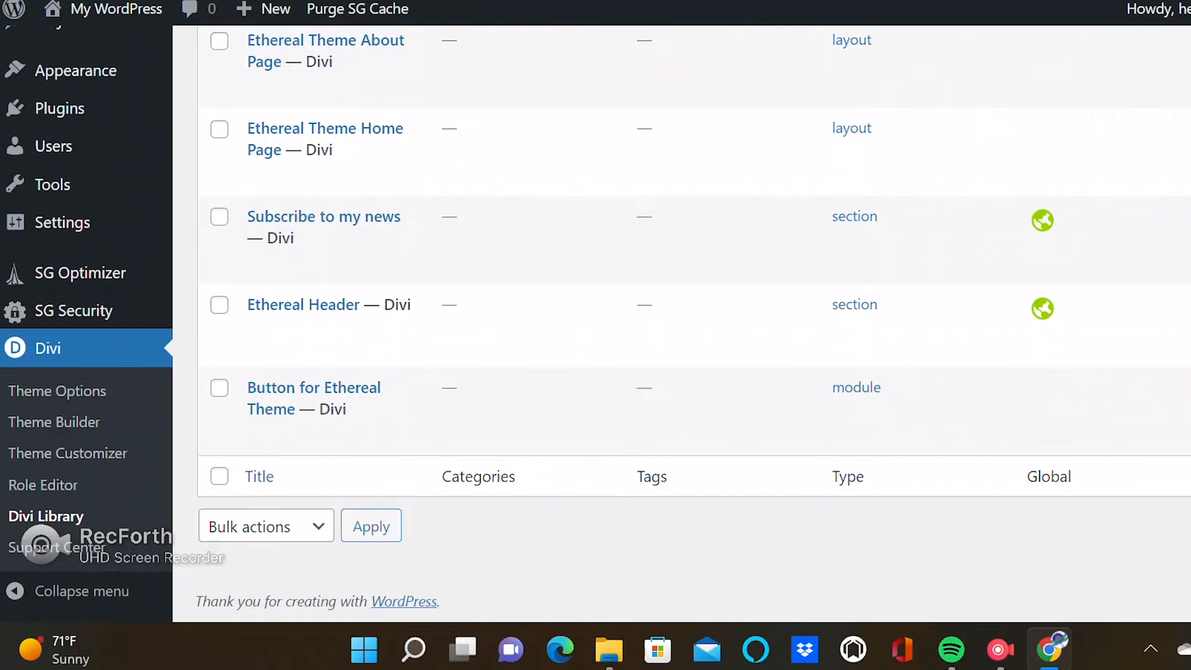
scroll(683, 322, up, 9)
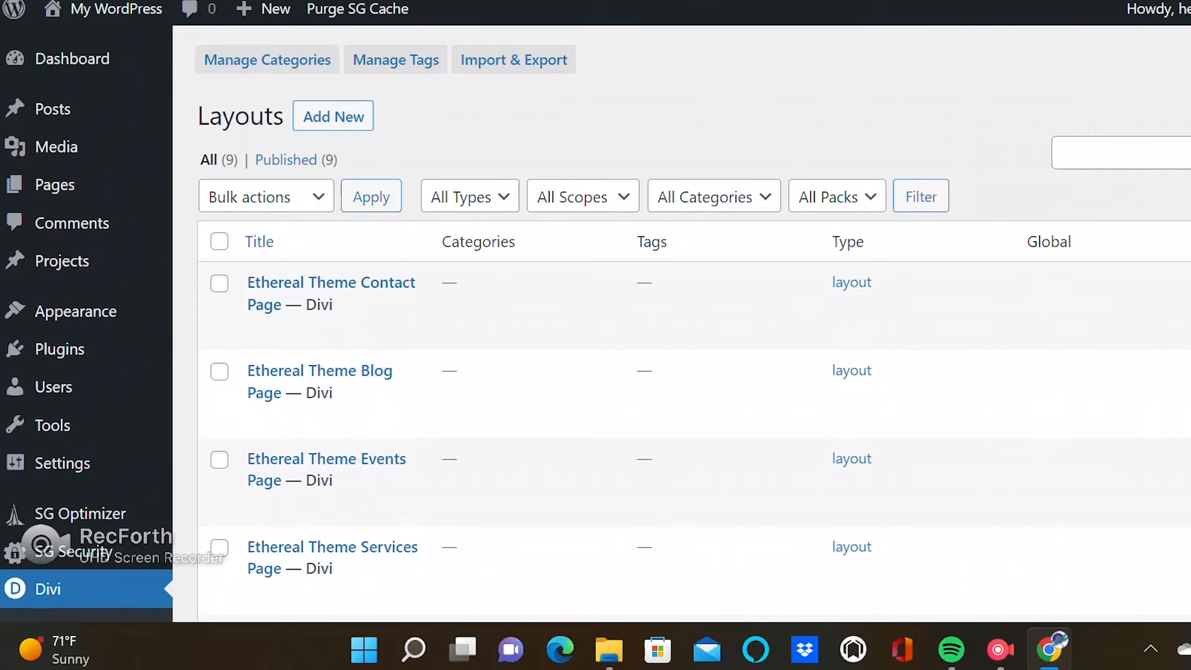
Add a new page titled Home.
click(116, 9)
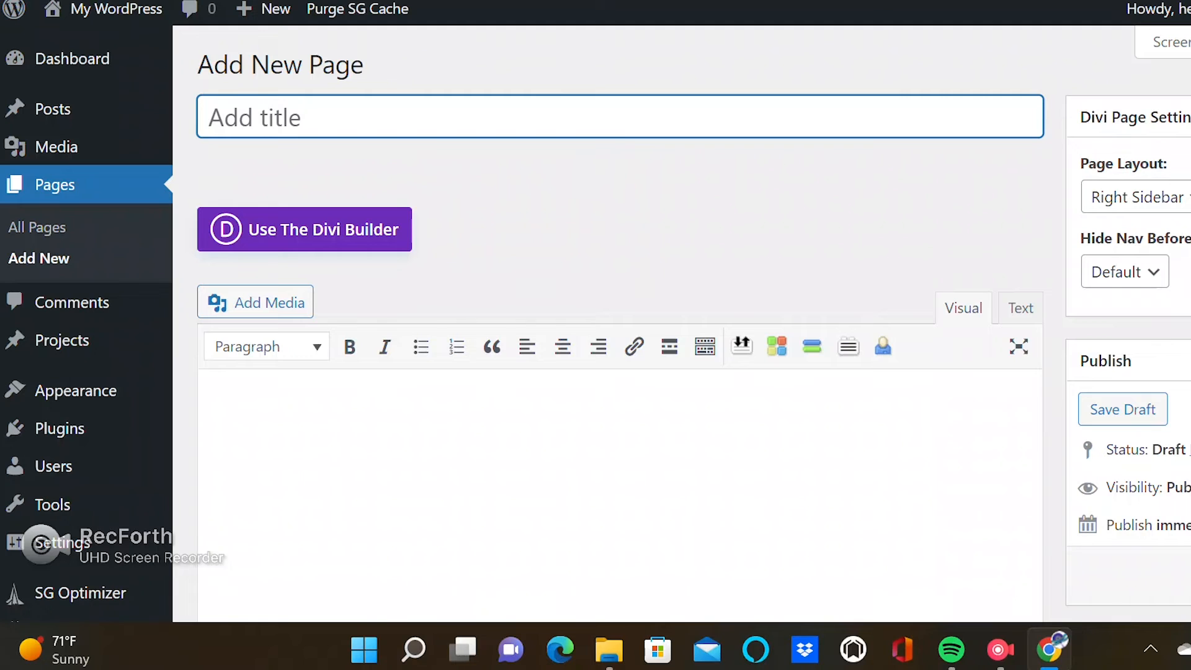
text(Home)
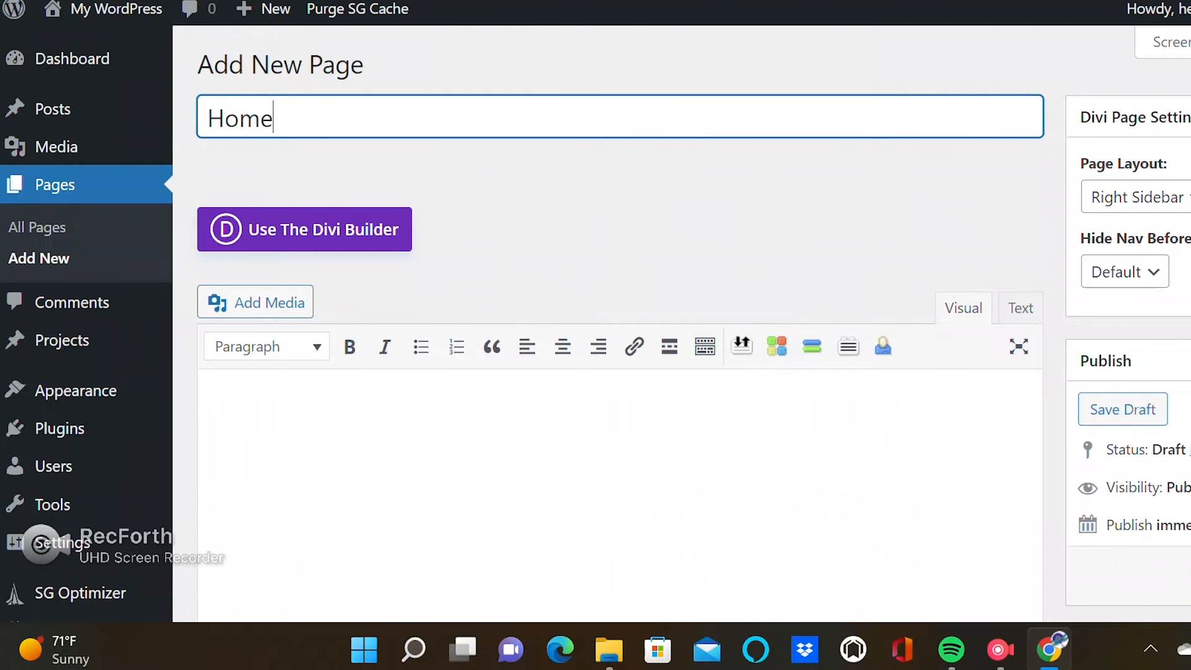
key(Tab)
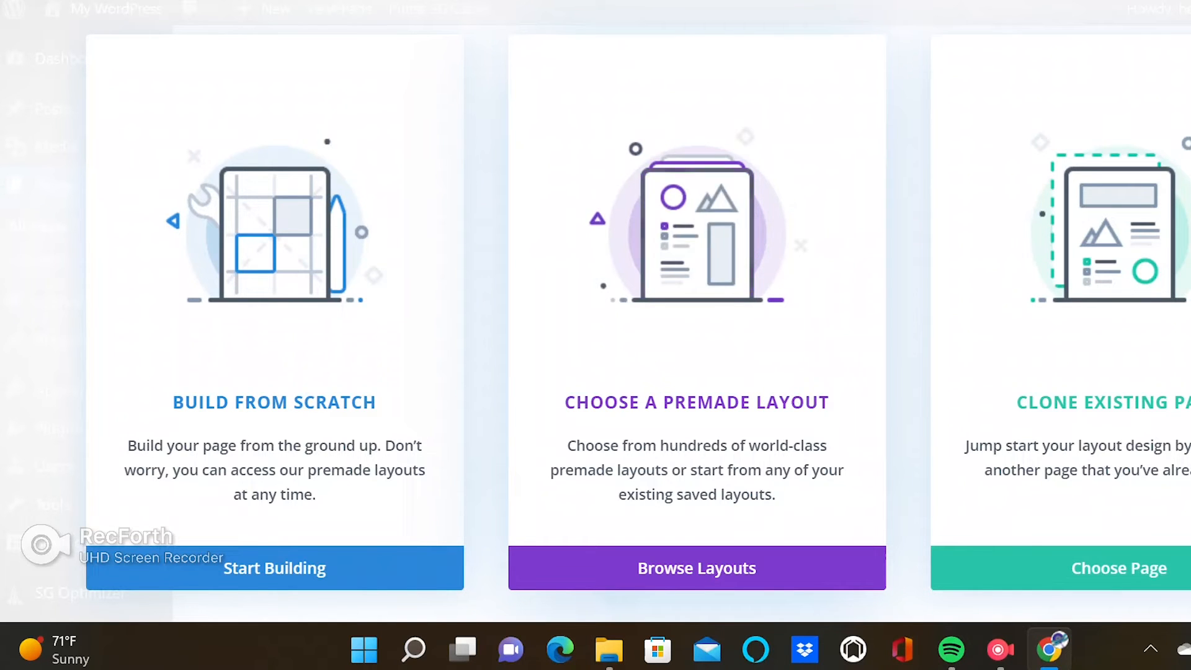
Load the saved Ethereal Theme Home Page layout into the new page from the Divi layout library.
click(697, 568)
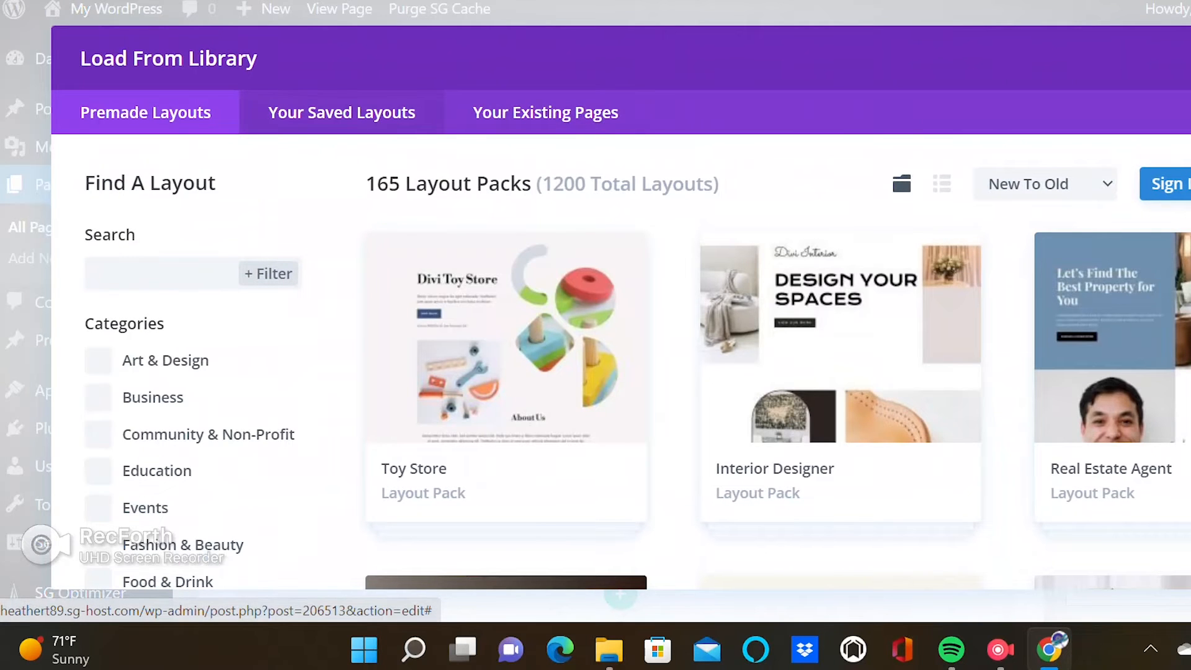
click(342, 112)
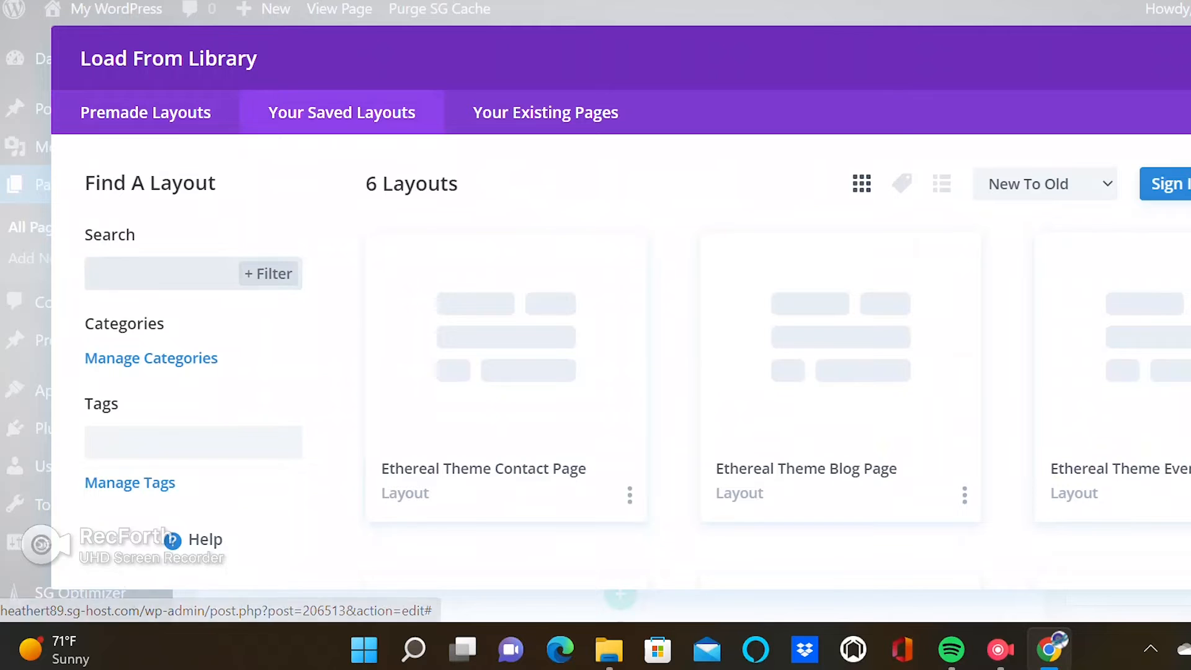
scroll(637, 354, down, 5)
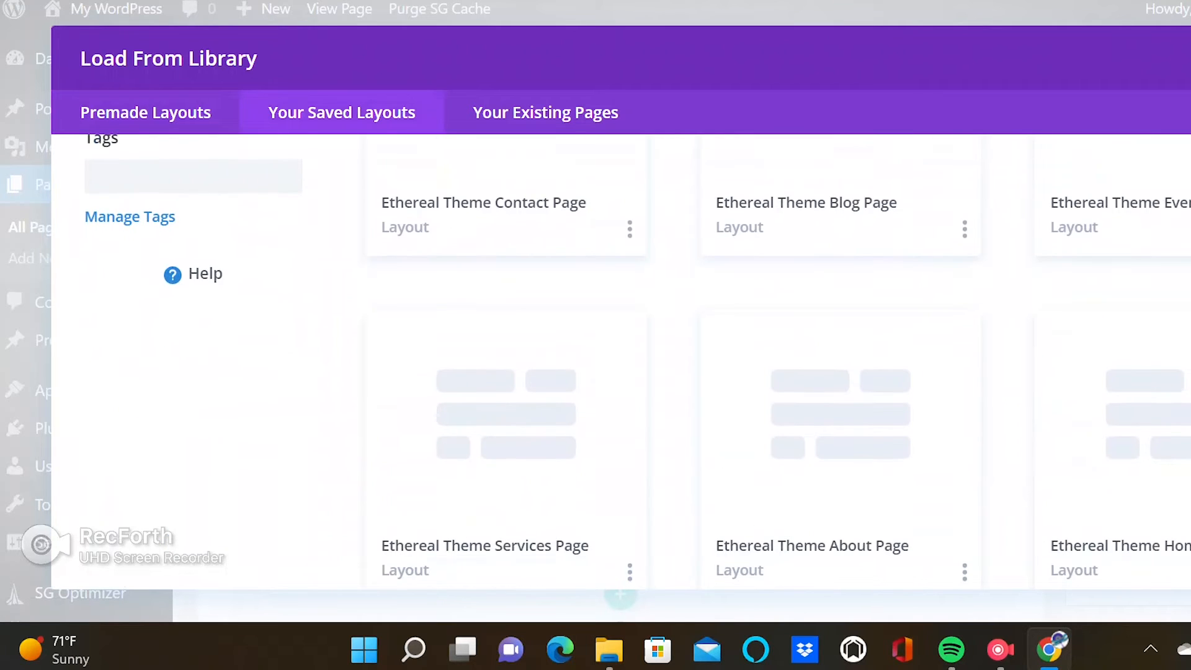
scroll(638, 357, down, 1)
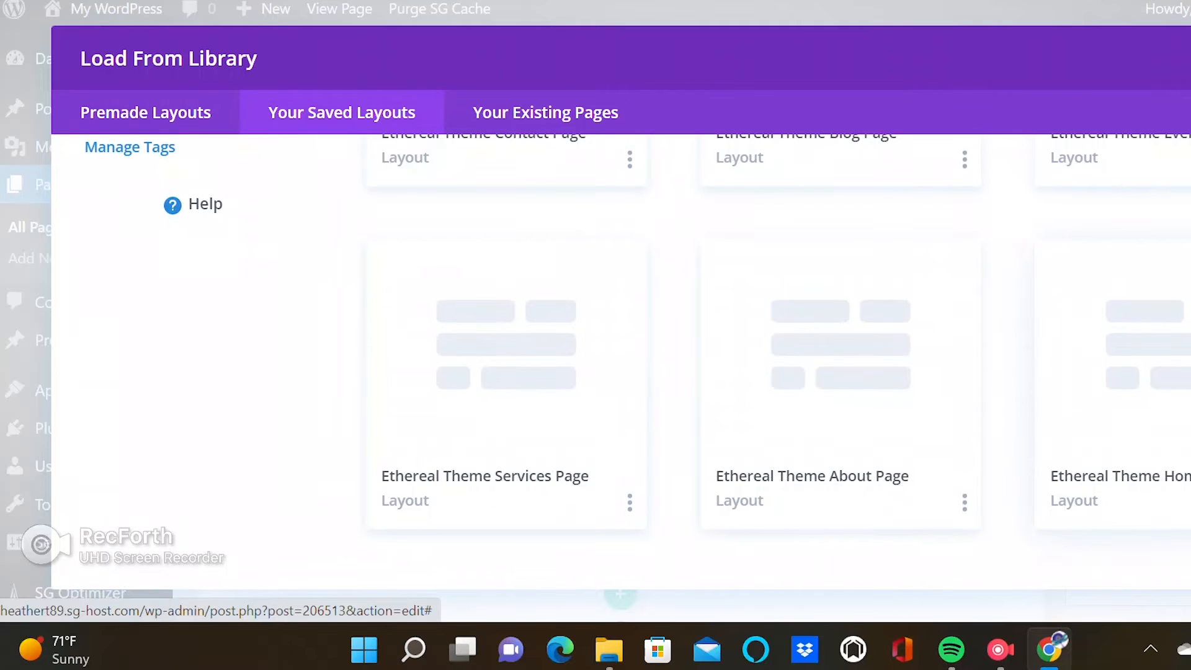
click(1159, 378)
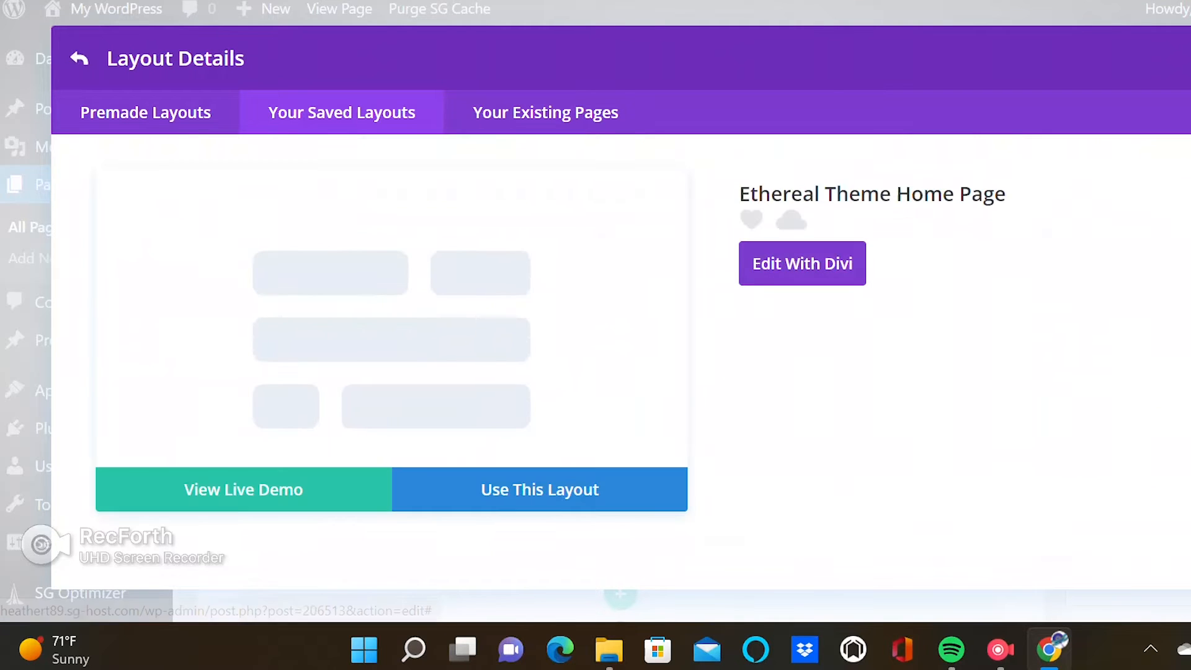
click(540, 489)
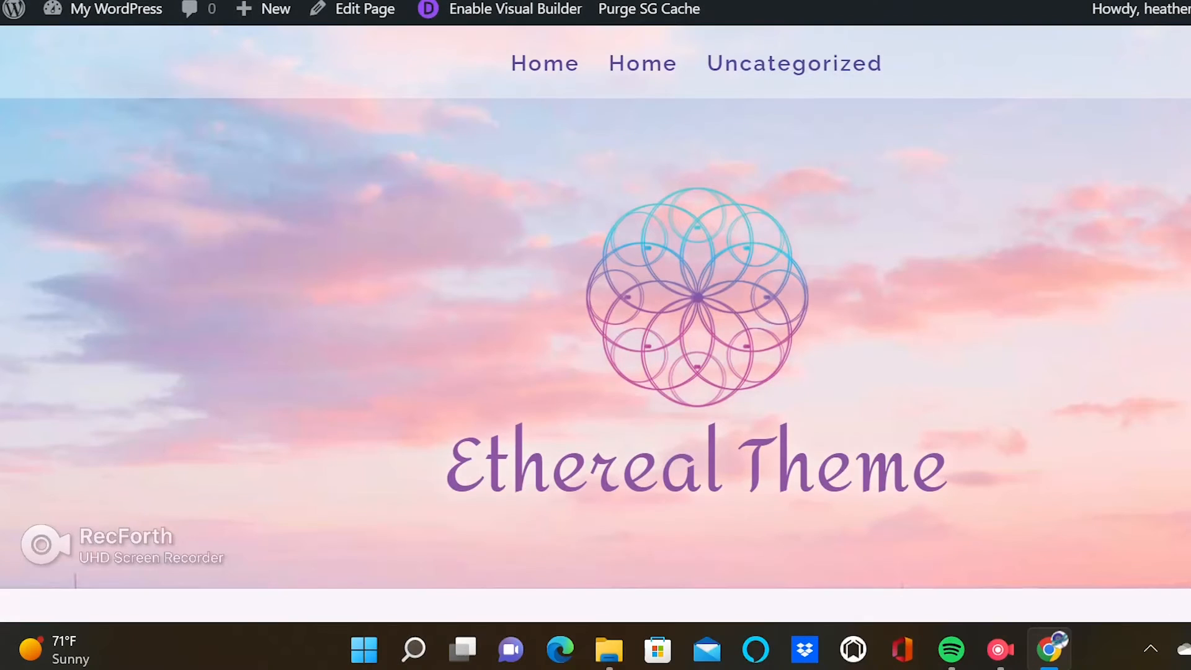
Scroll through the Home page on the front end to review it.
scroll(596, 323, down, 15)
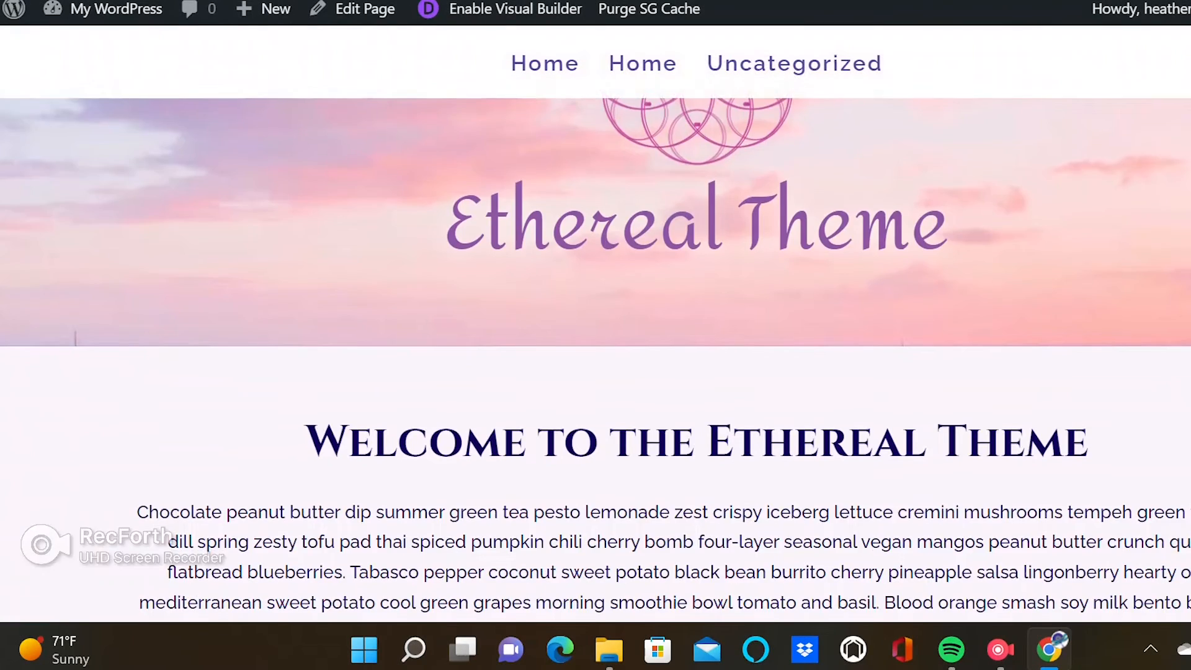
scroll(595, 323, down, 3)
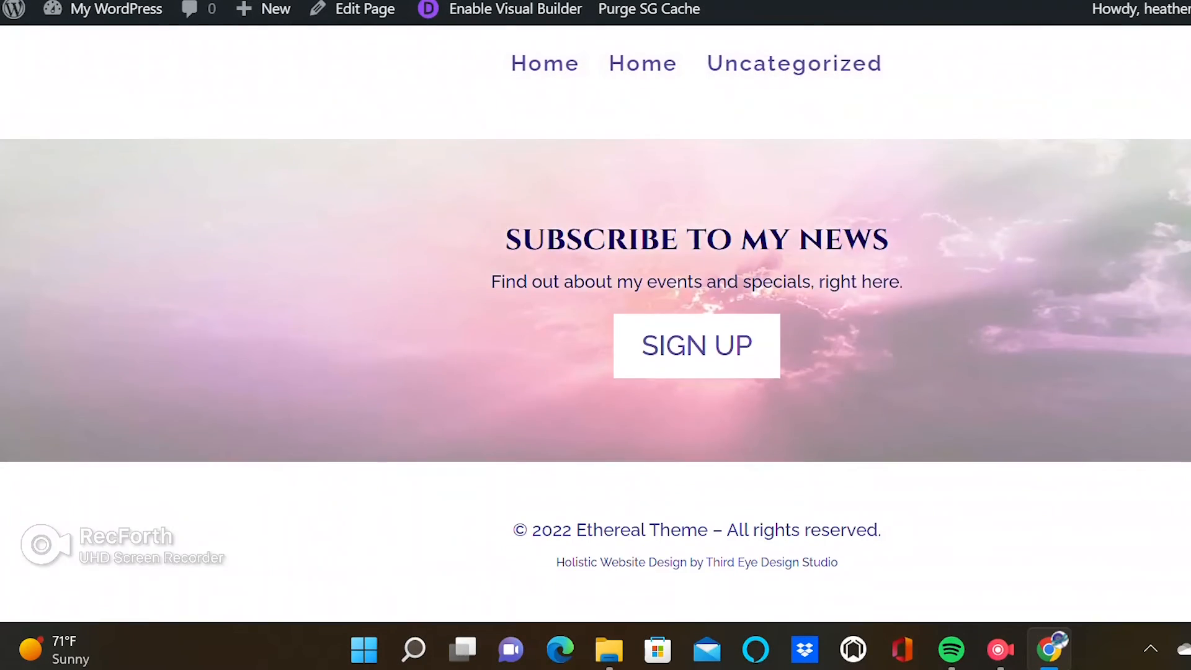
scroll(695, 311, up, 18)
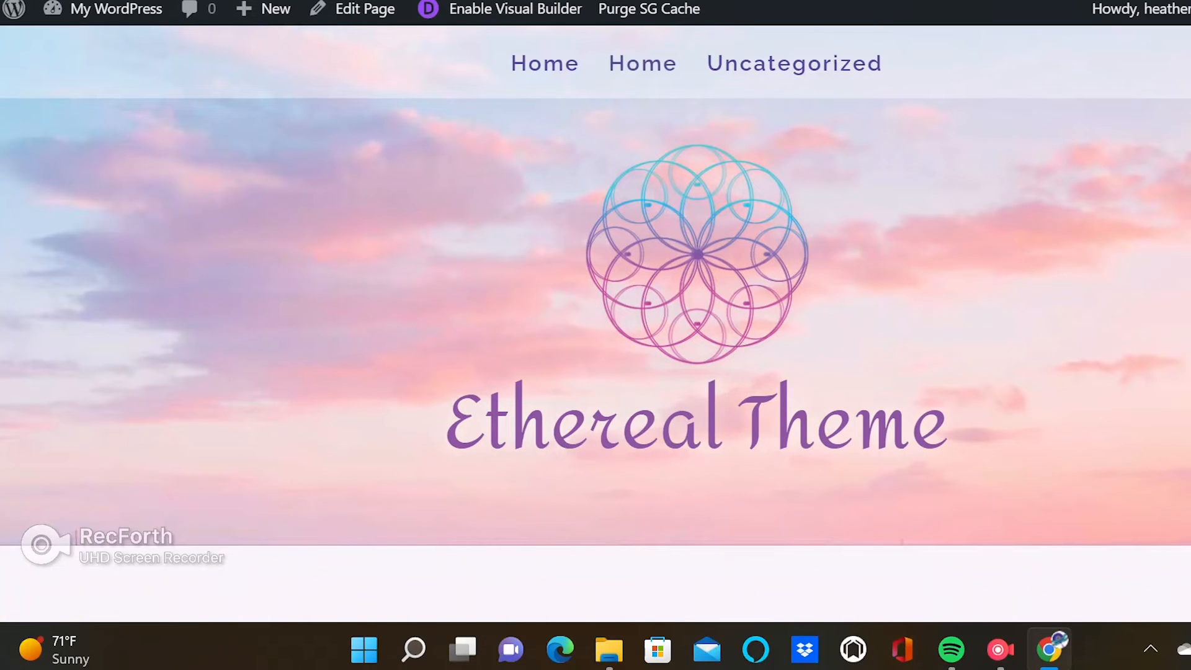
scroll(695, 260, down, 5)
scroll(695, 310, up, 5)
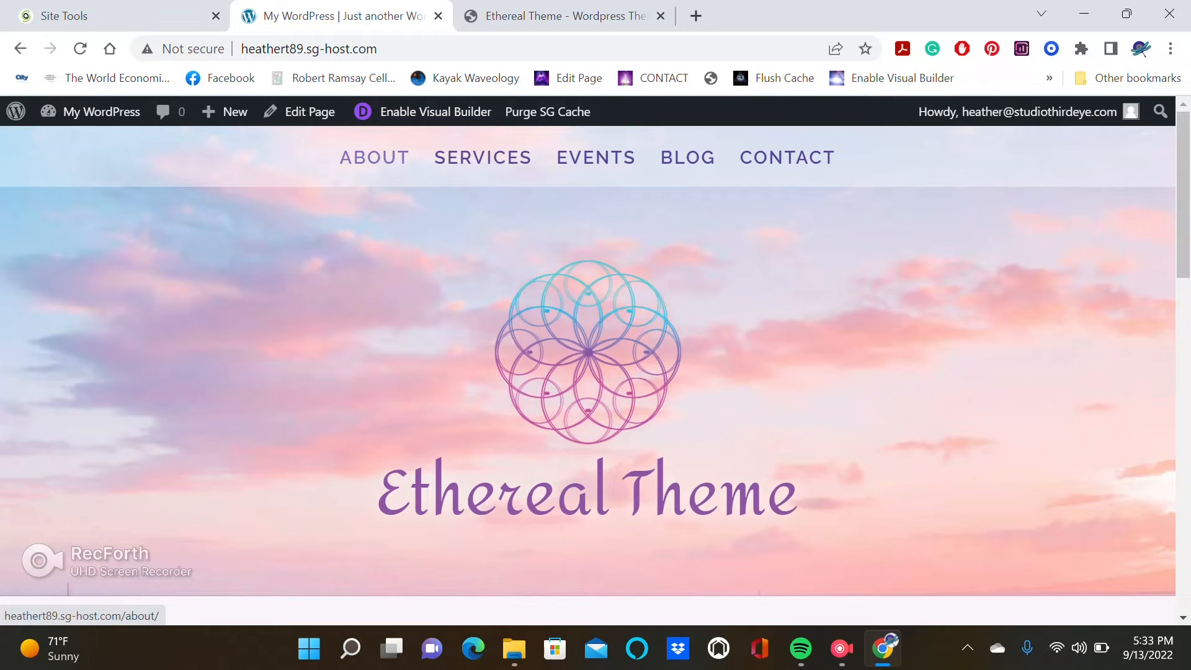
Open the About page from the site navigation in the Visual Builder.
mouse_move(225, 112)
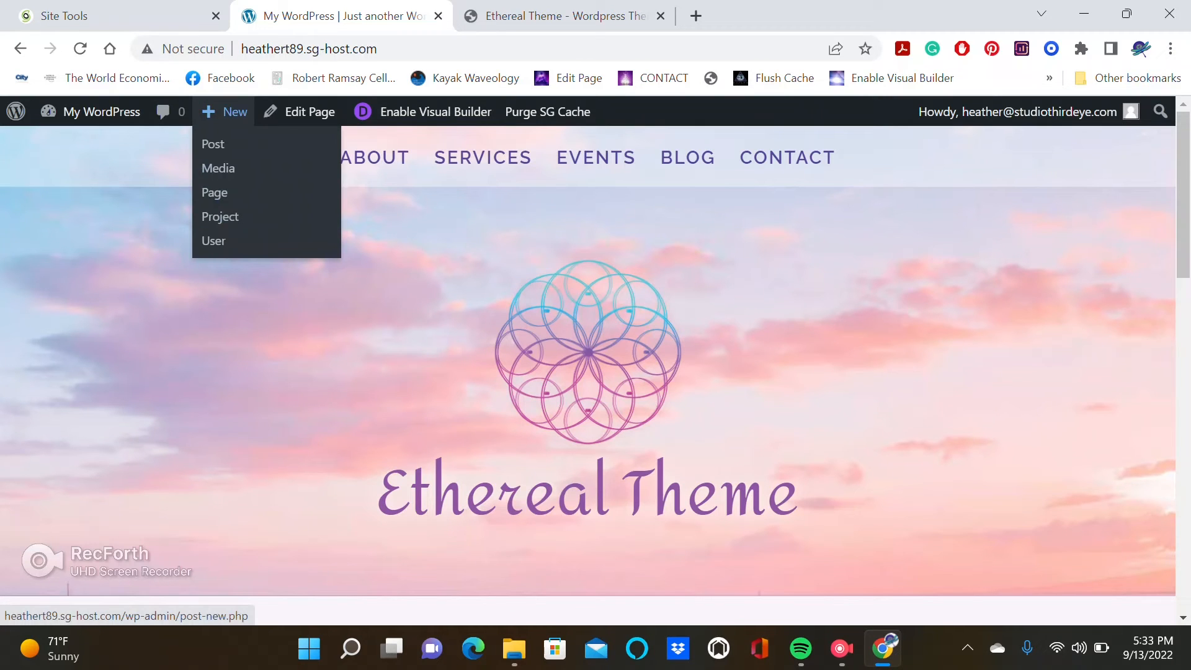
click(214, 192)
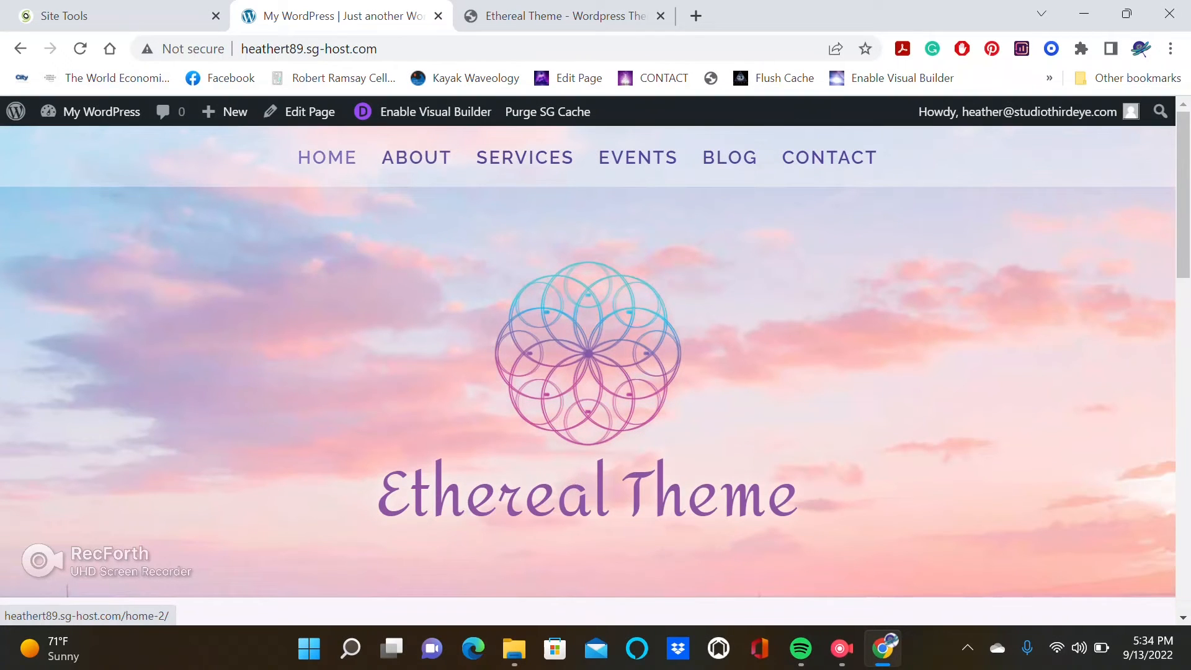
click(417, 158)
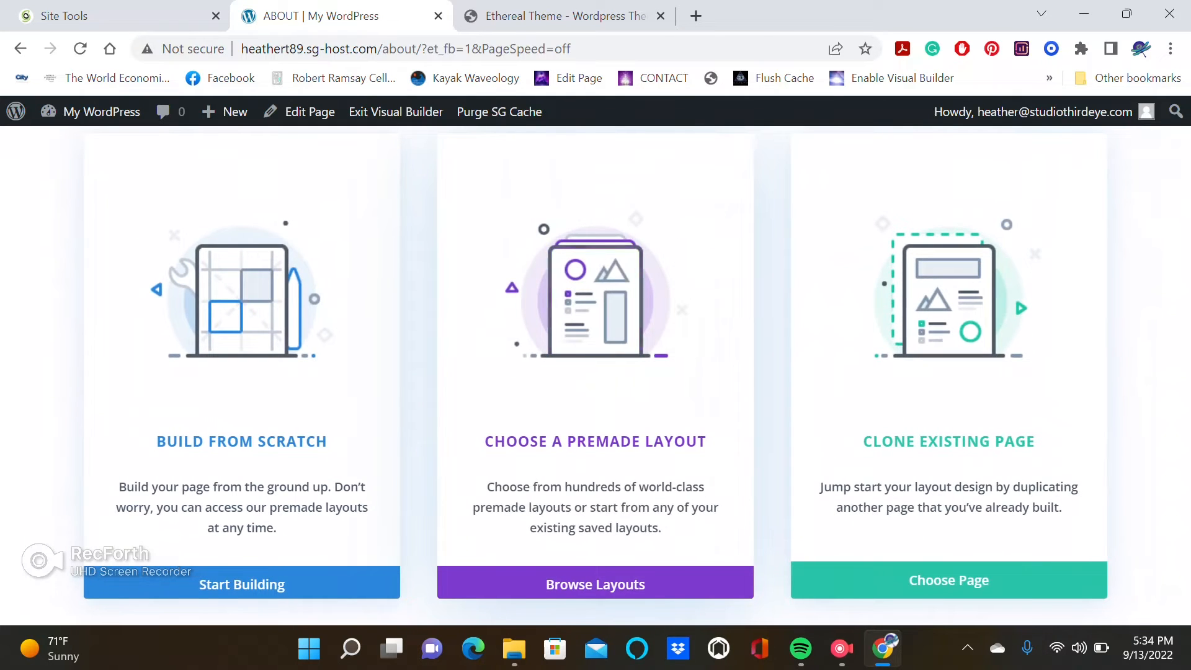
Load the saved Ethereal Theme About Page layout onto the About page.
click(595, 584)
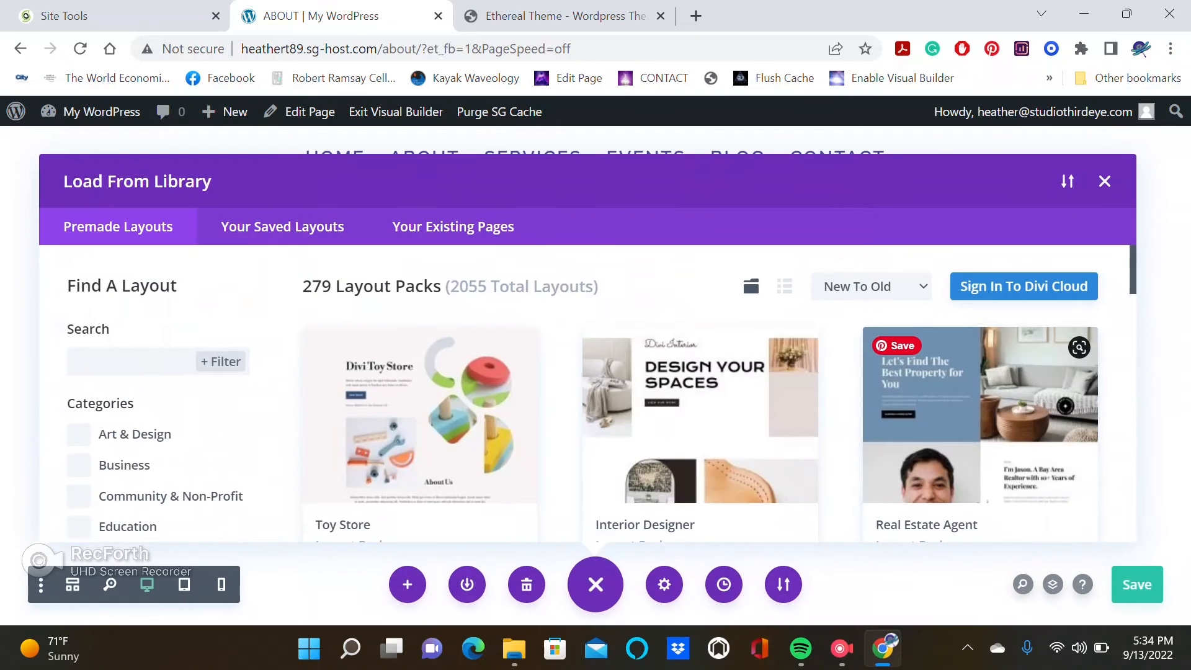
click(282, 226)
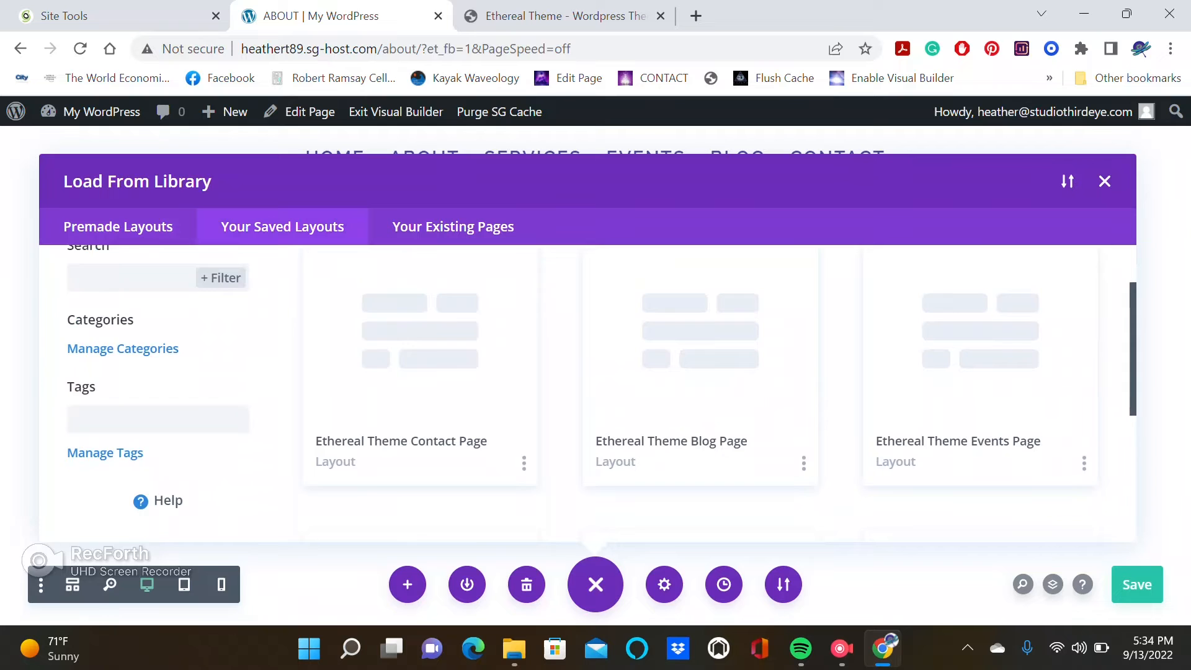
scroll(602, 393, down, 5)
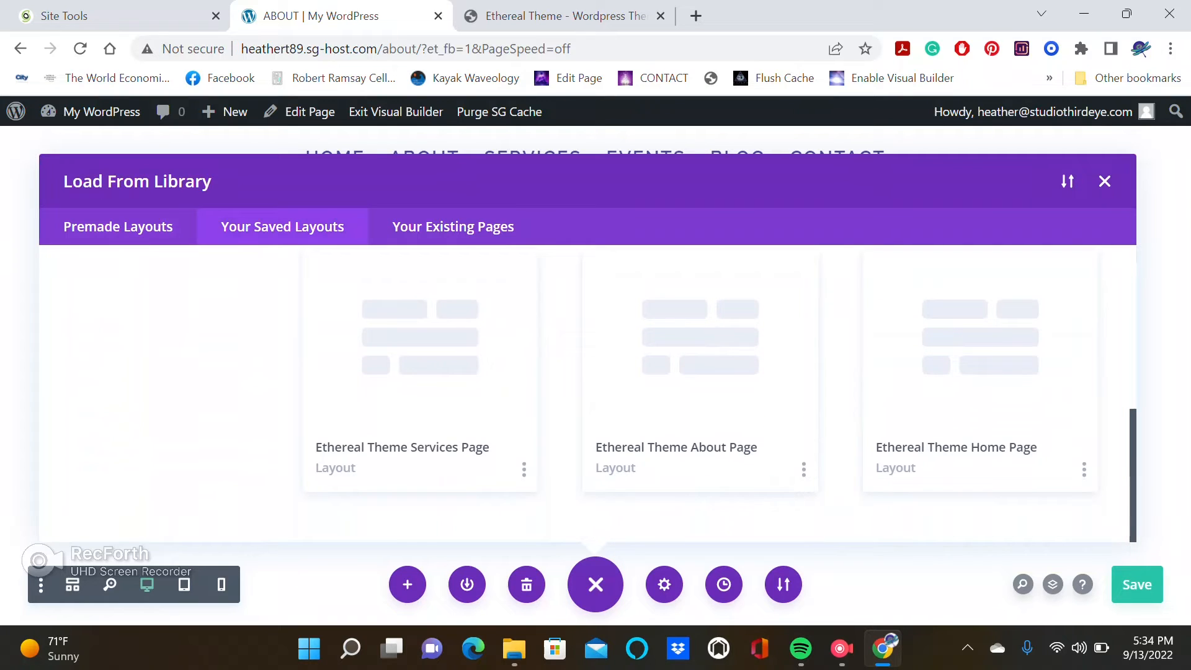
click(700, 372)
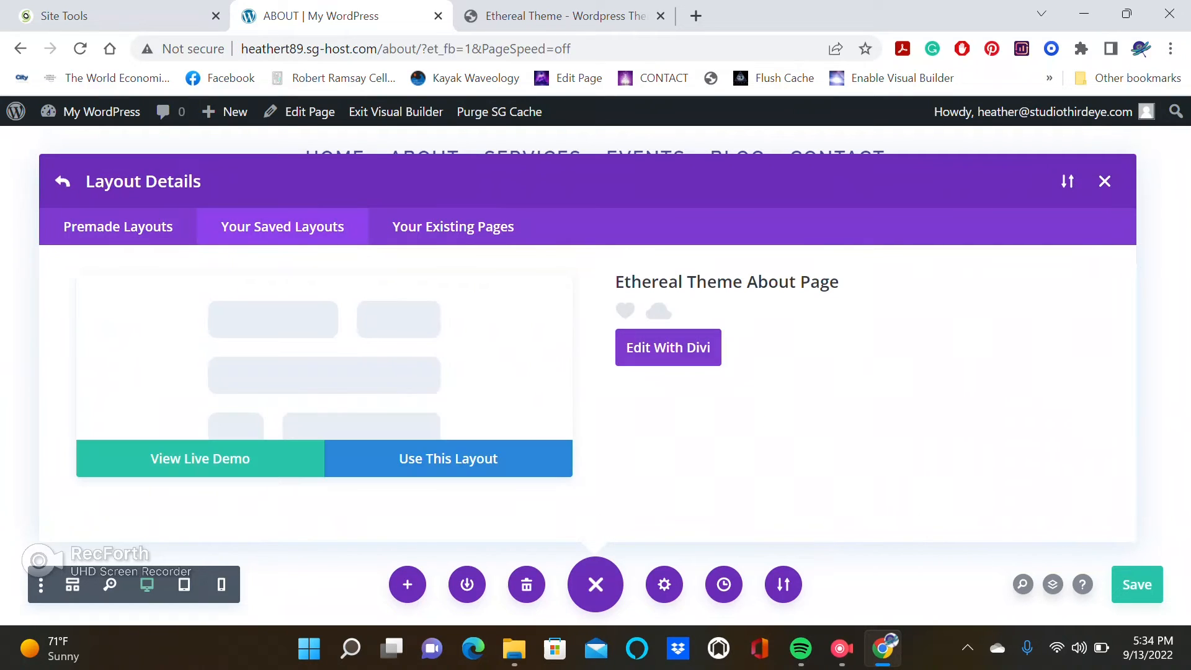
click(447, 458)
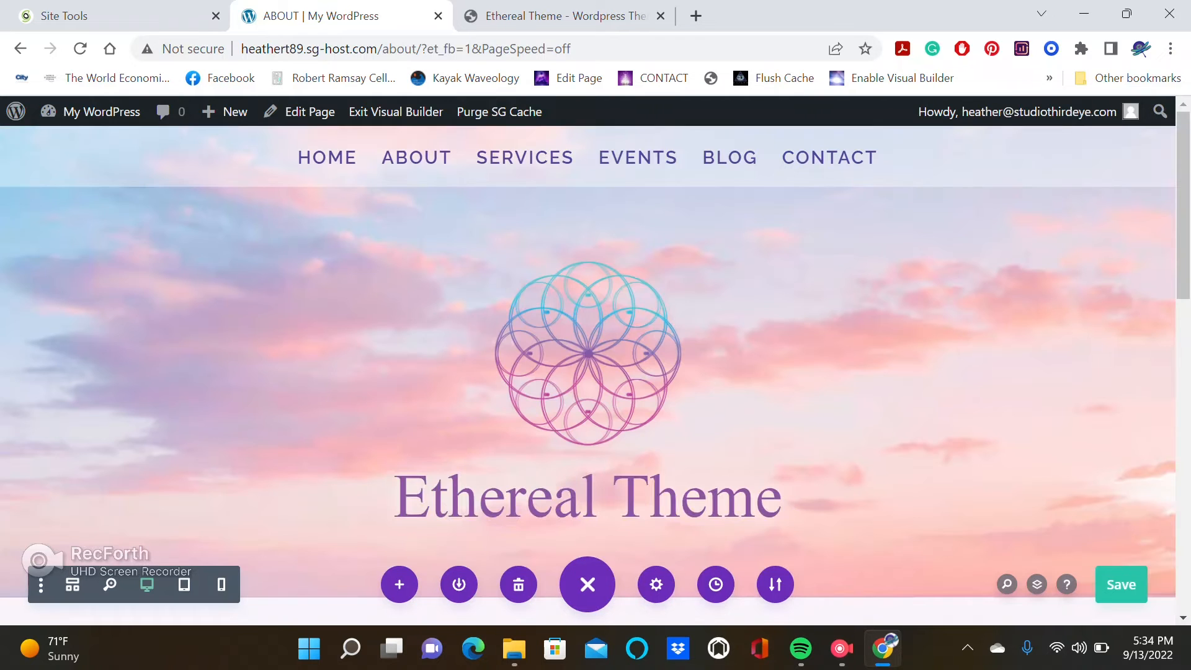
scroll(589, 360, down, 15)
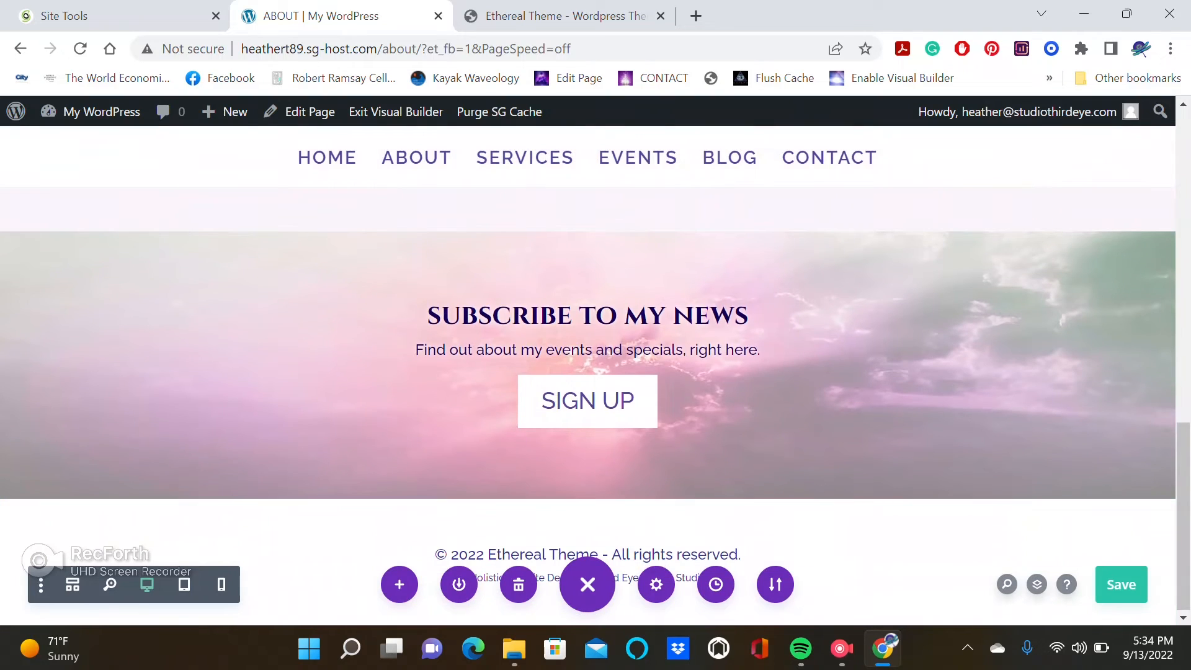
Save the About page and exit the Visual Builder.
key(ctrl+s)
click(396, 111)
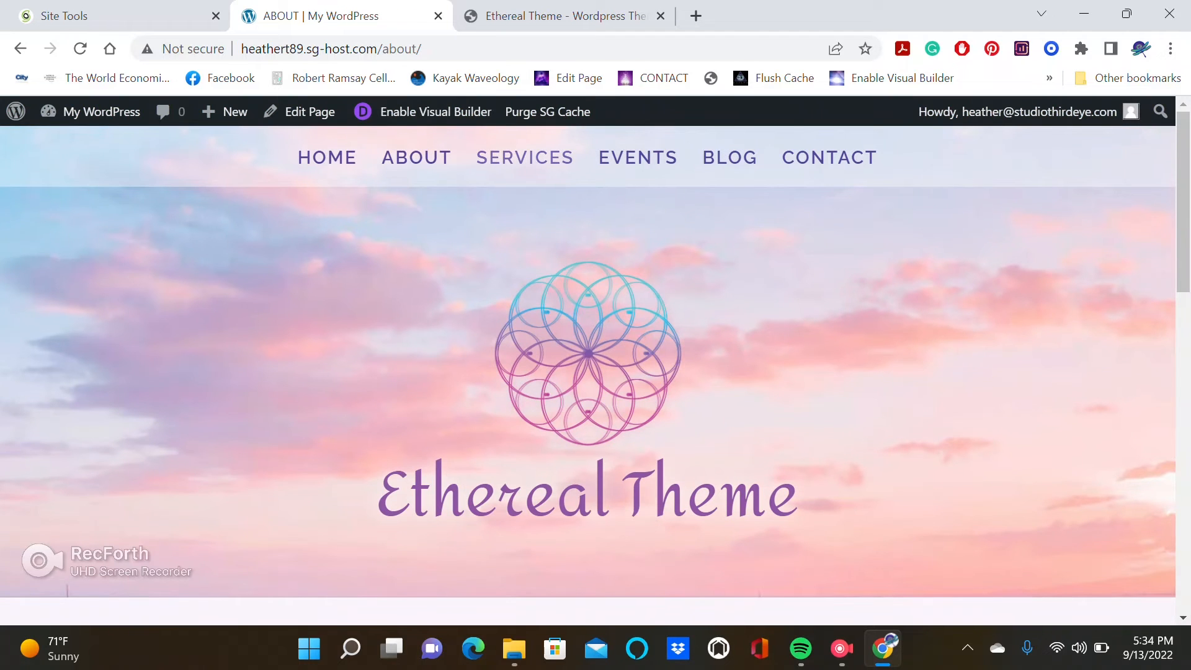
Open the Services page in the Visual Builder and load the saved Ethereal Theme Services Page layout onto it.
click(525, 157)
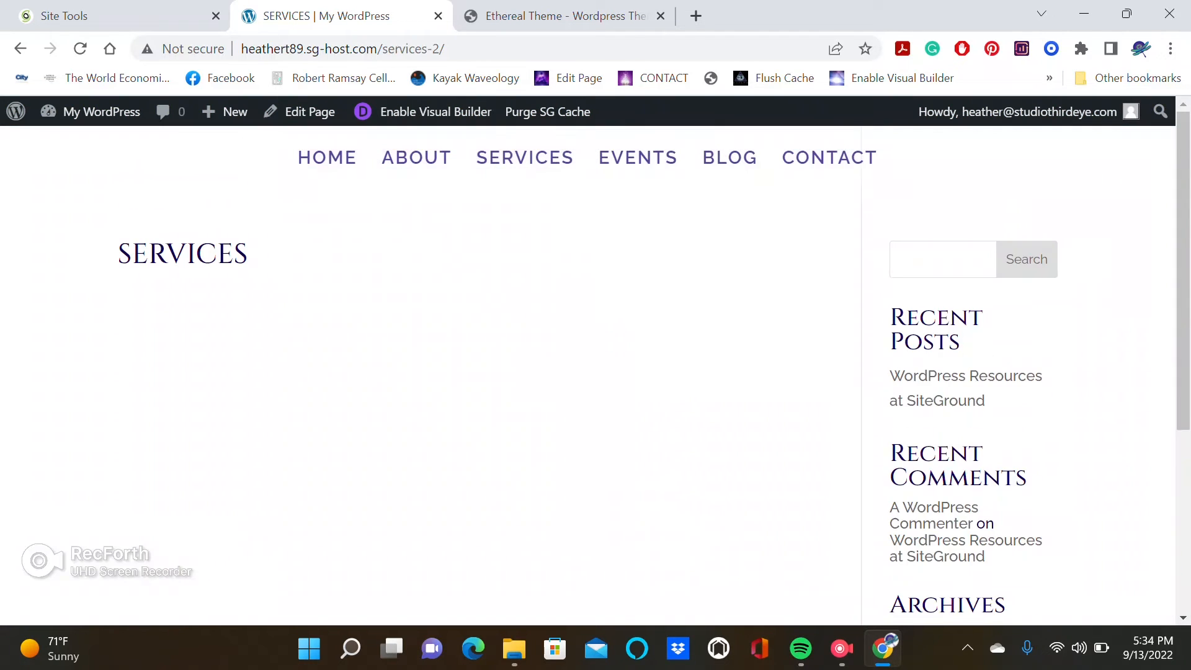
click(435, 112)
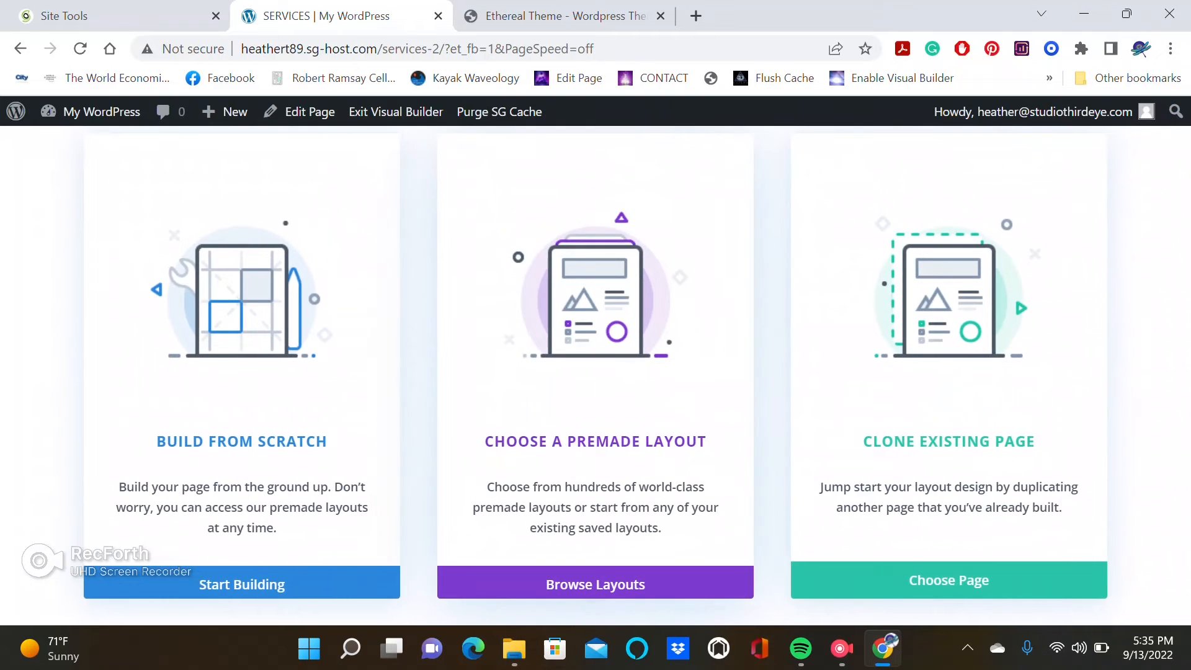
click(596, 584)
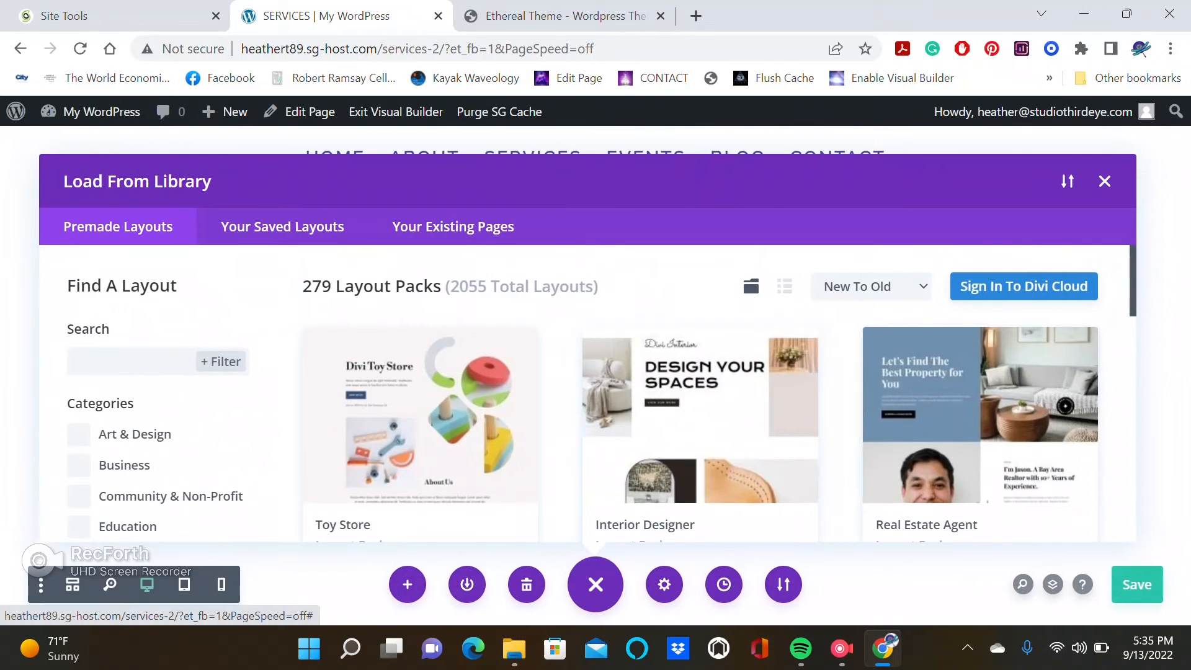
click(282, 226)
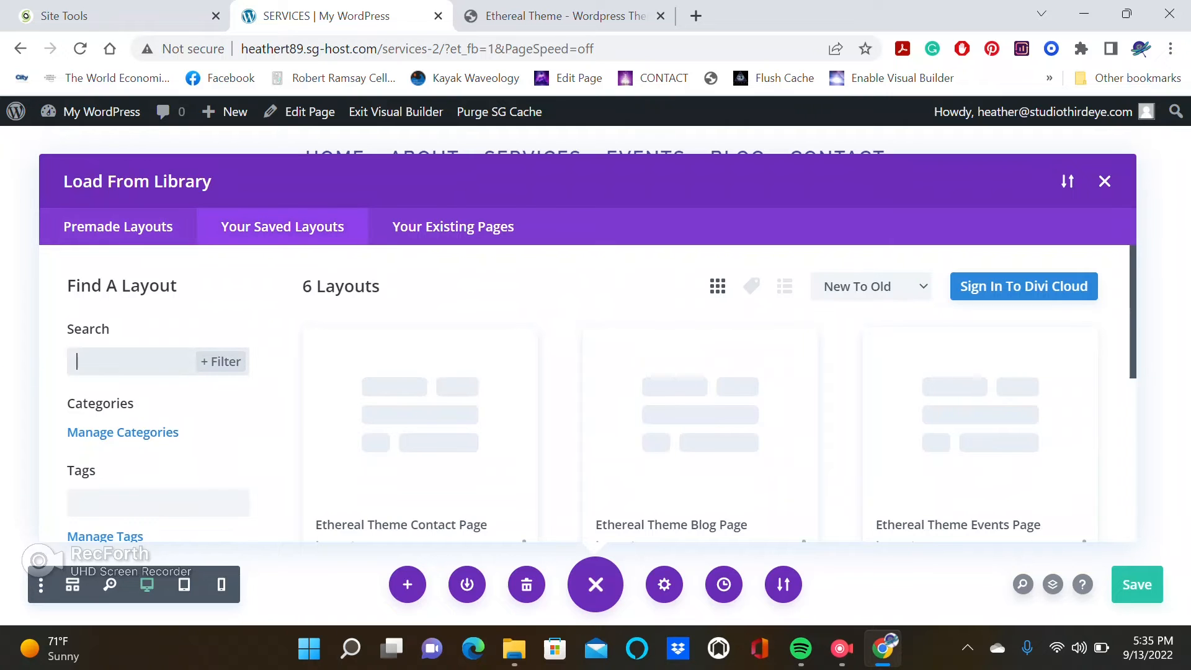
scroll(595, 392, down, 5)
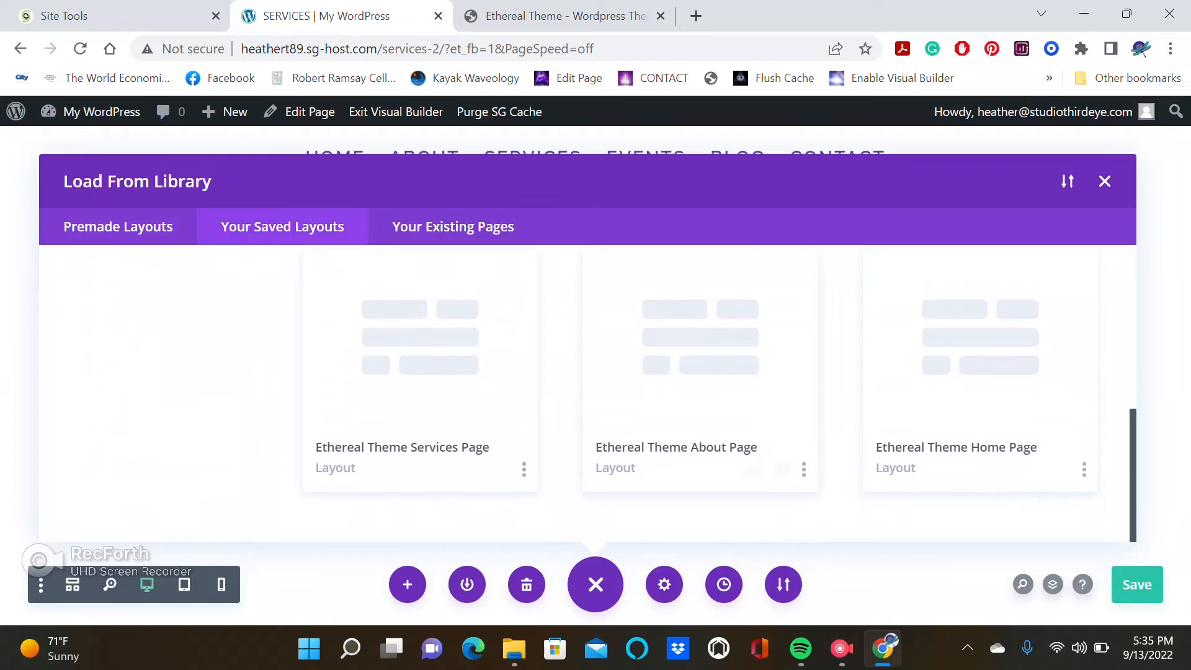
click(421, 371)
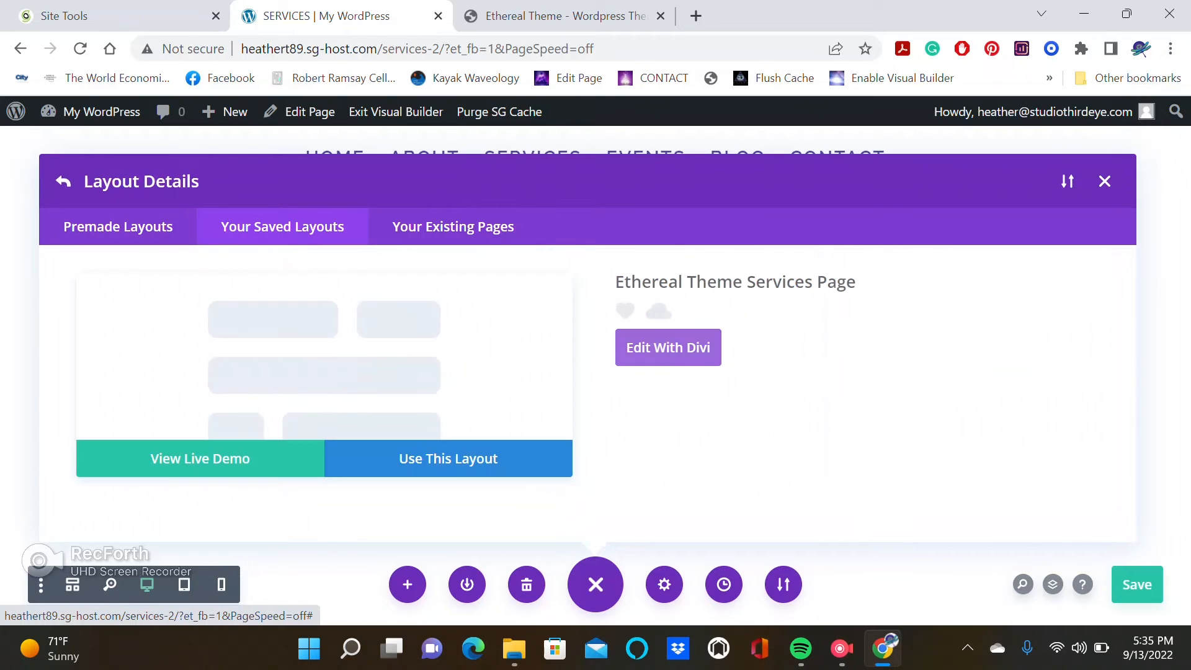
click(448, 459)
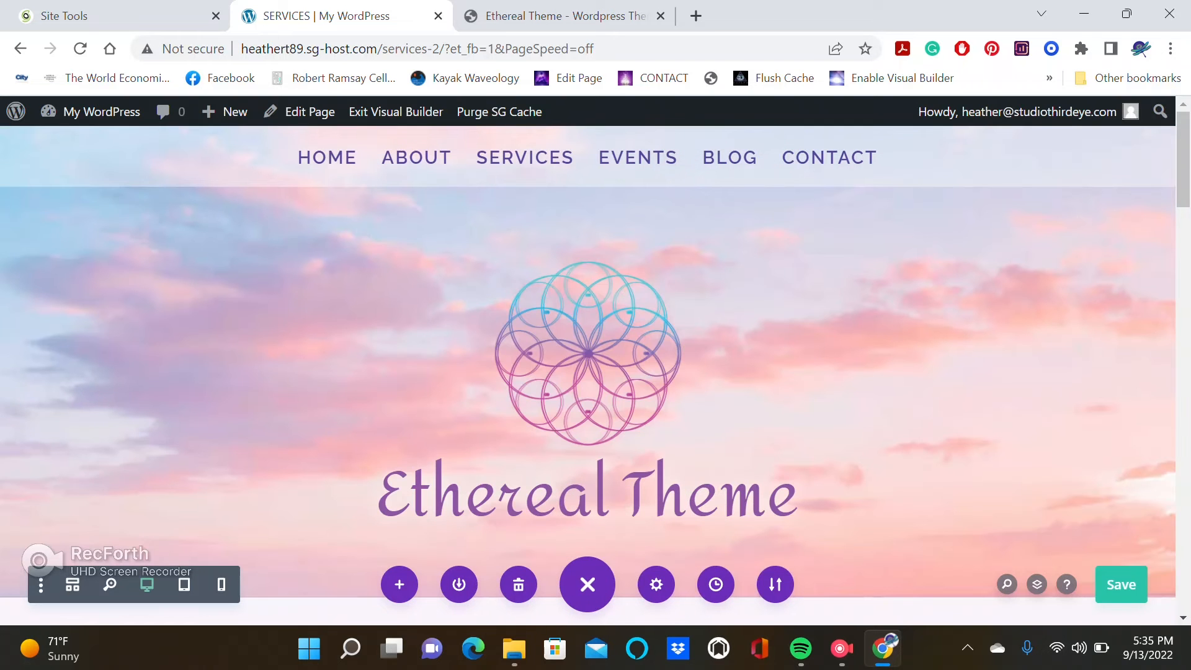
Exit the Visual Builder on the Services page.
scroll(588, 373, down, 7)
drag(1183, 240, 1183, 159)
click(396, 111)
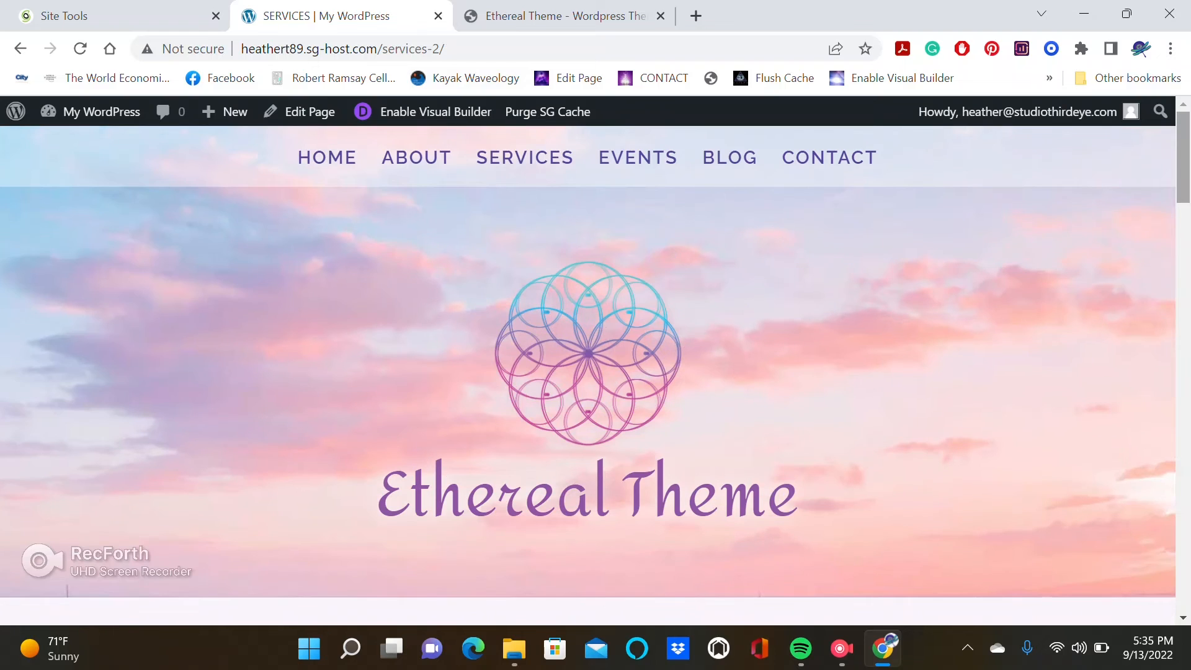
mouse_move(1183, 160)
mouse_down()
mouse_move(1183, 567)
mouse_move(1183, 160)
mouse_up()
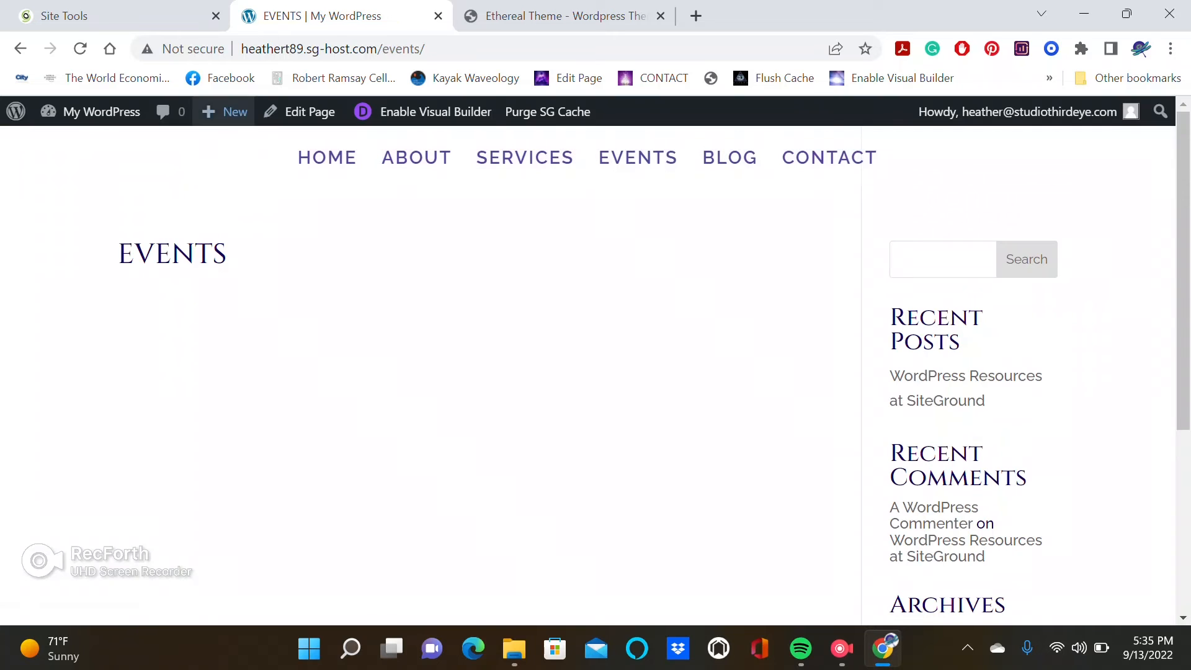
Load the saved Ethereal Theme Events Page layout onto the Events page in the Visual Builder and save the page.
click(428, 111)
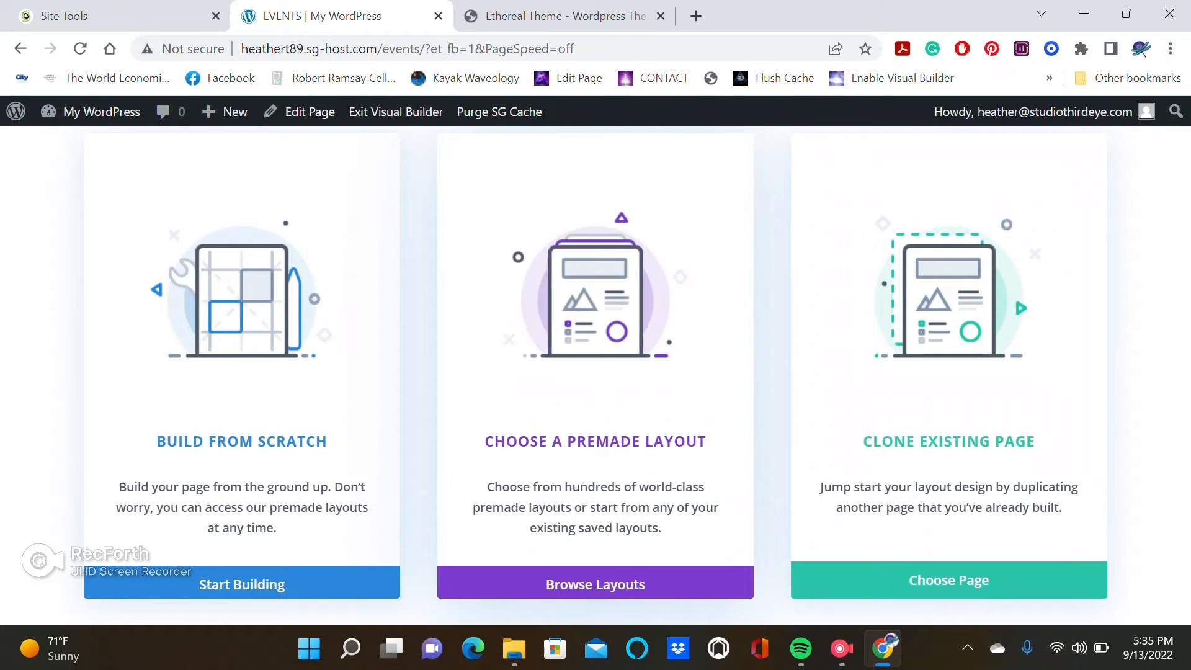
click(596, 584)
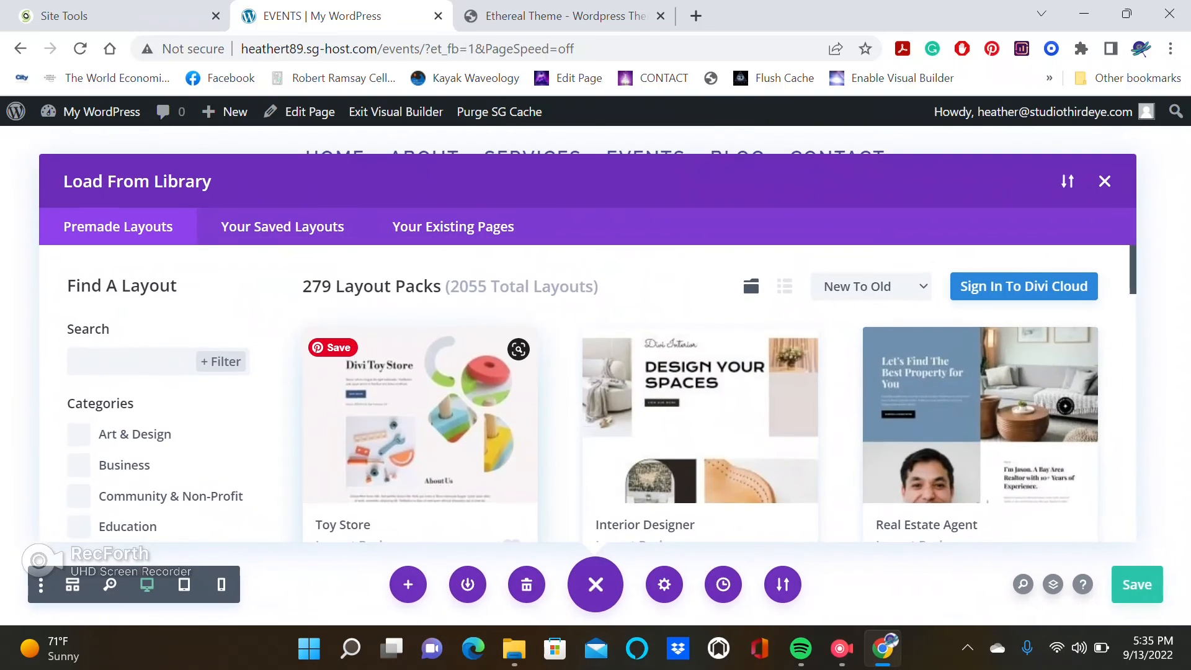
click(283, 227)
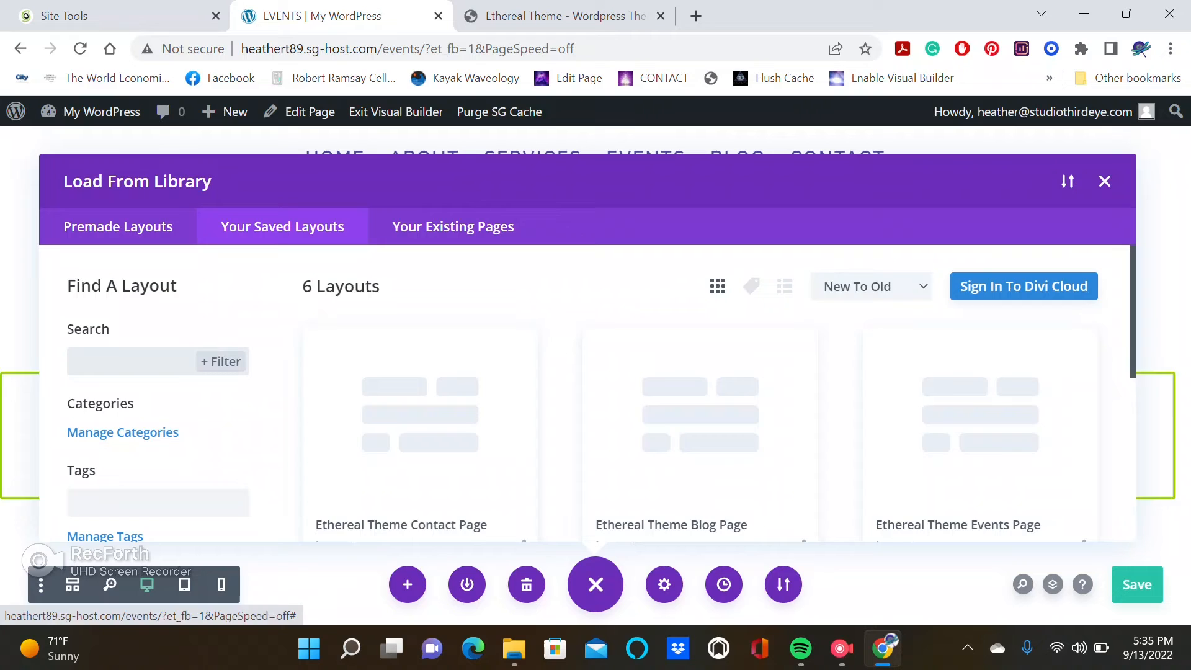
click(980, 434)
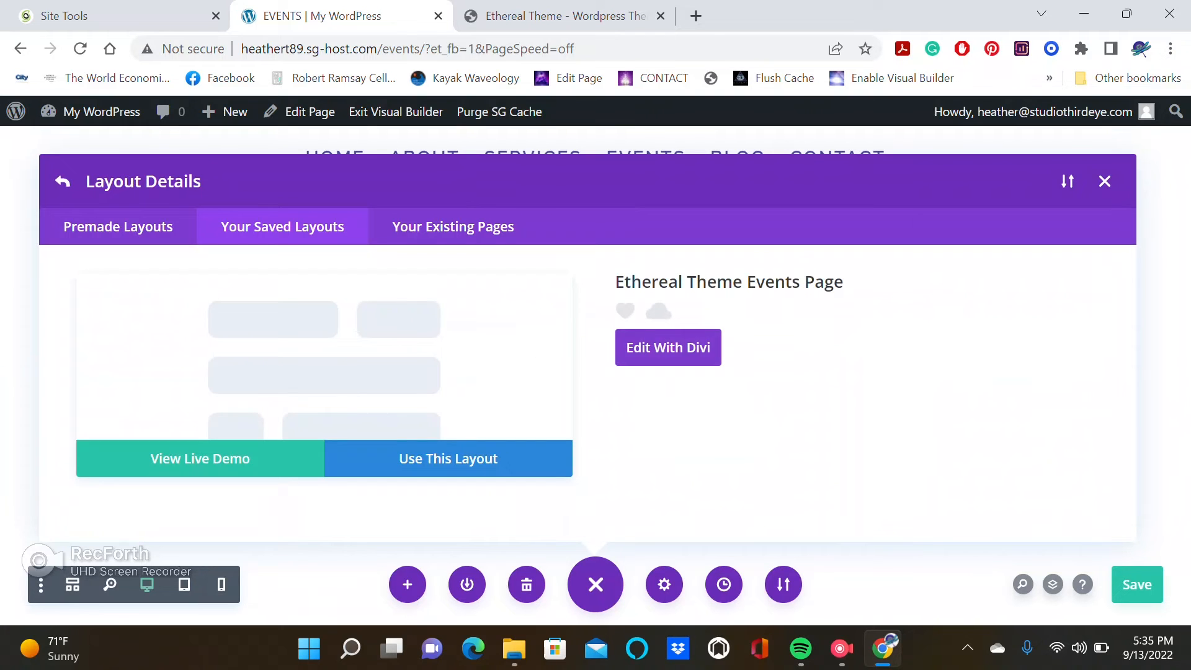
click(448, 458)
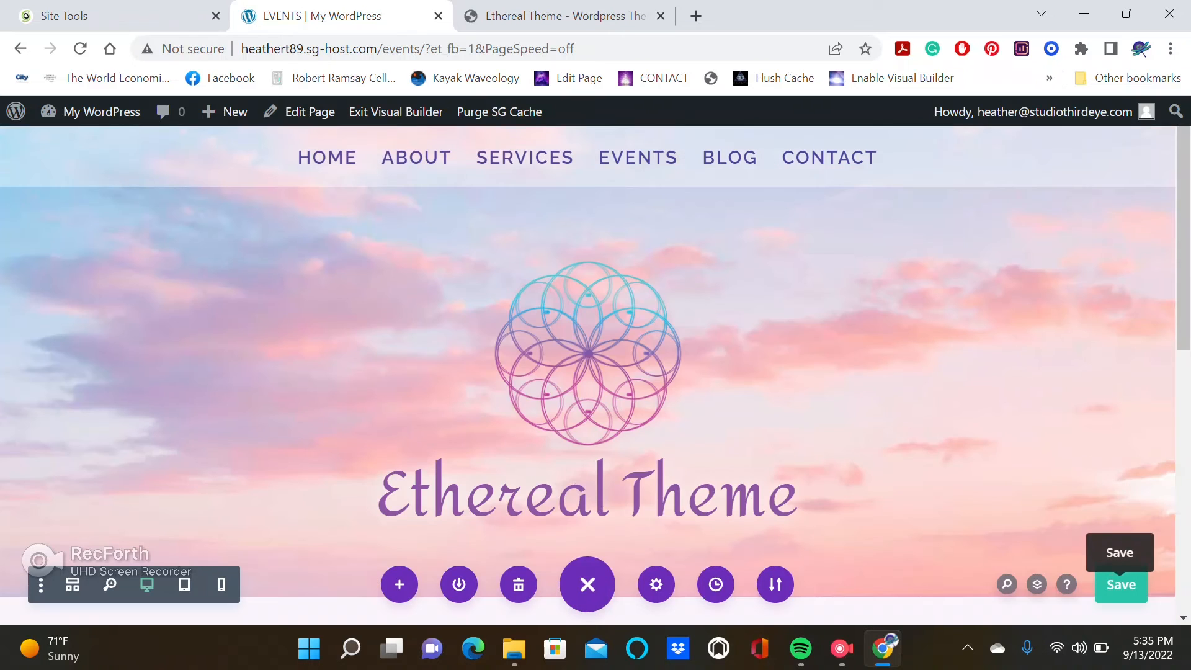
click(1124, 584)
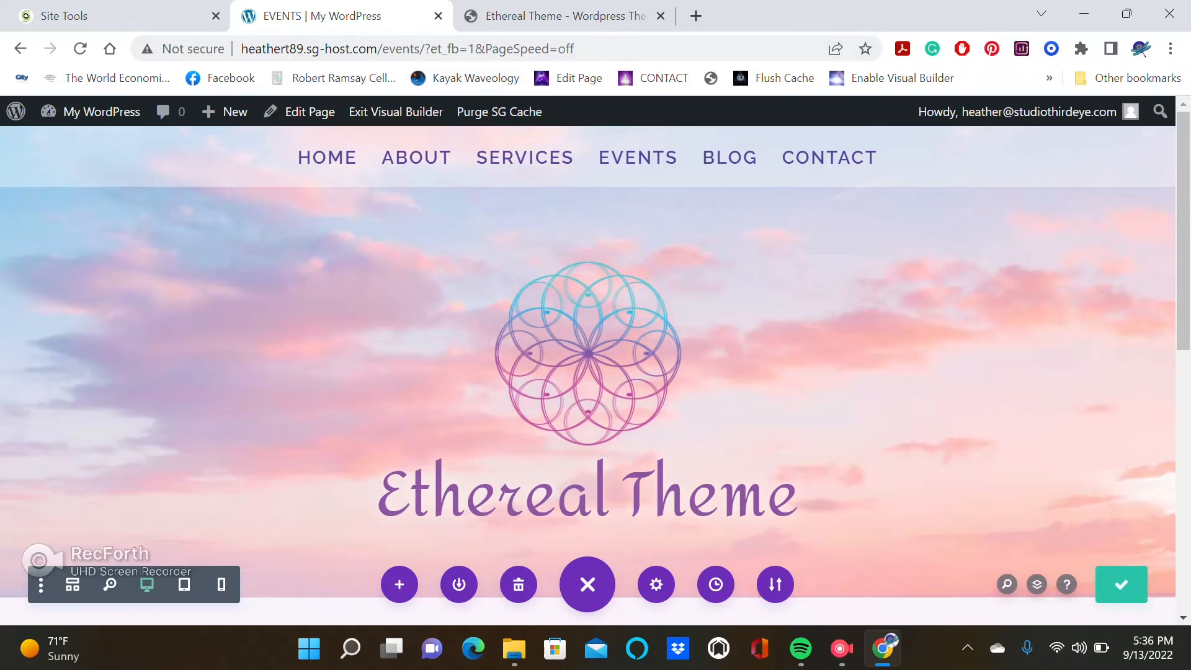
Scroll through the Events page to review the loaded layout.
drag(1184, 273, 1184, 432)
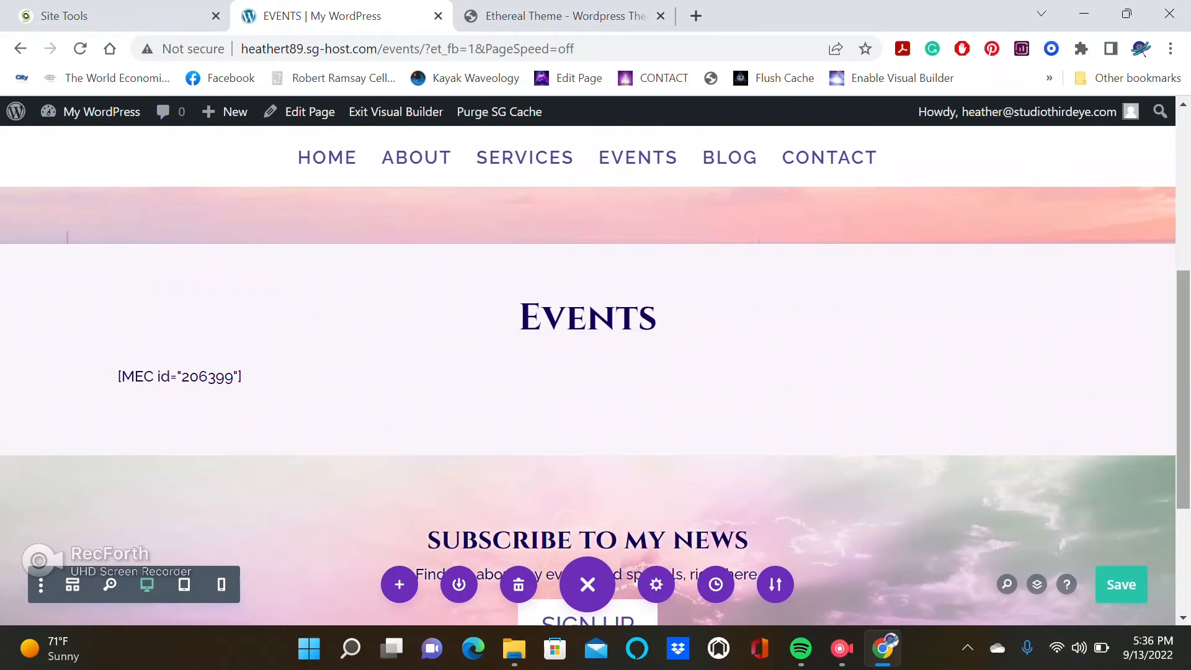
scroll(588, 404, up, 3)
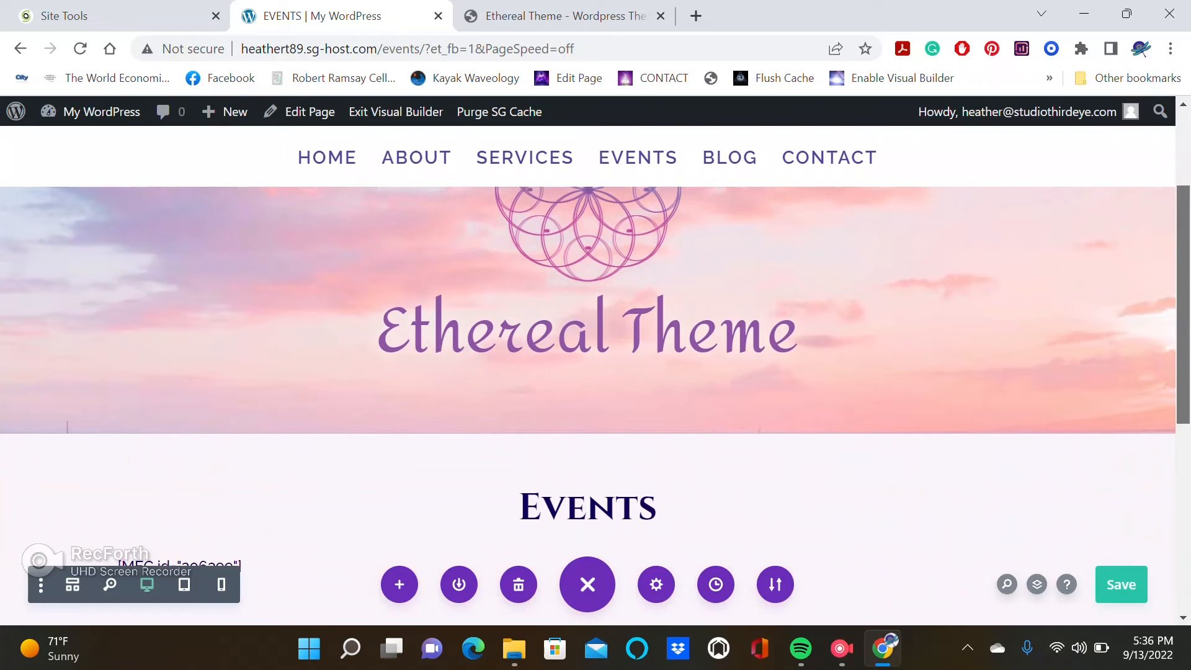
scroll(588, 373, up, 3)
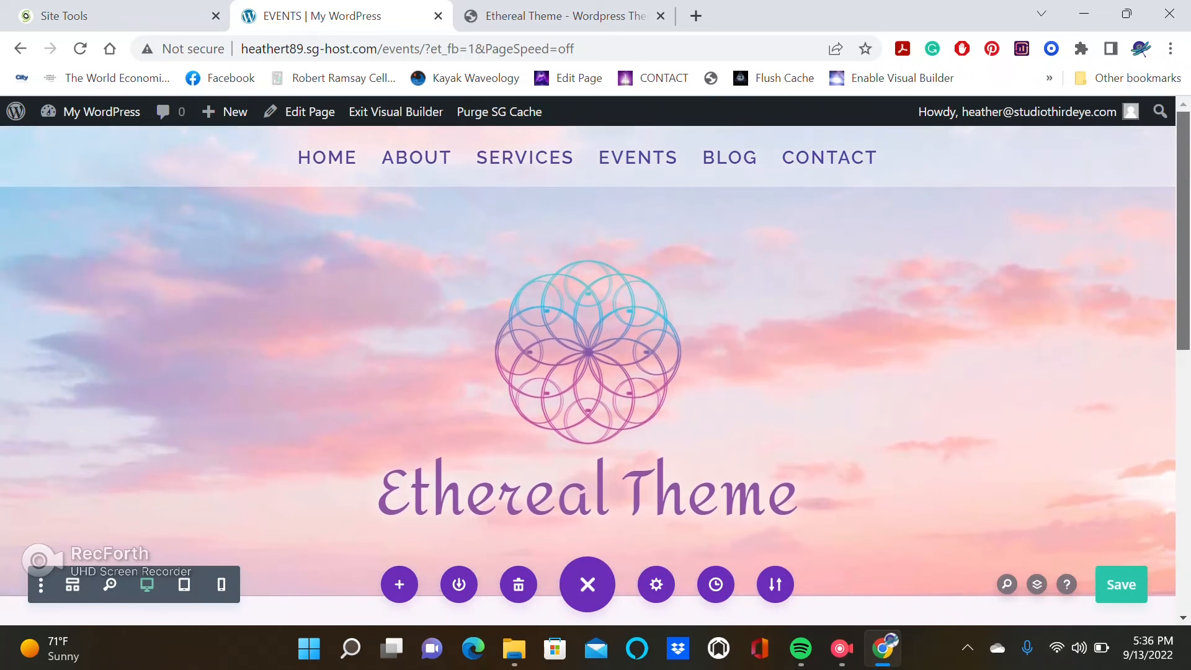
scroll(589, 372, down, 8)
scroll(588, 372, up, 8)
scroll(588, 373, down, 2)
scroll(588, 372, up, 2)
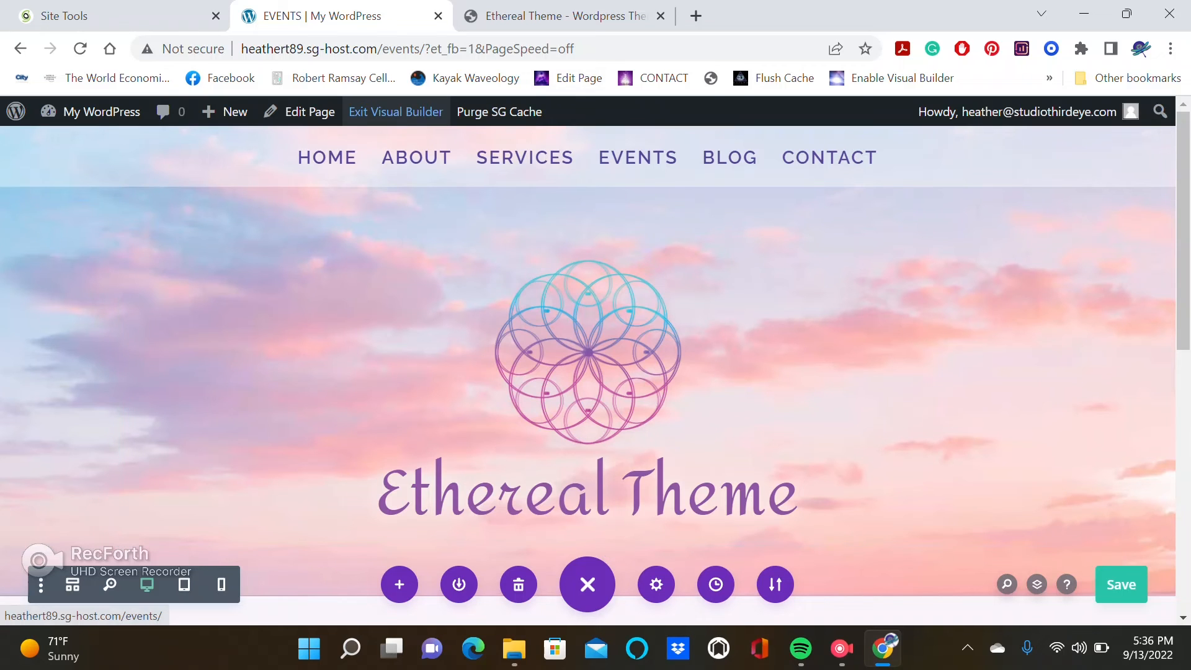
Exit the Visual Builder and open the Blog page in the Visual Builder.
click(396, 112)
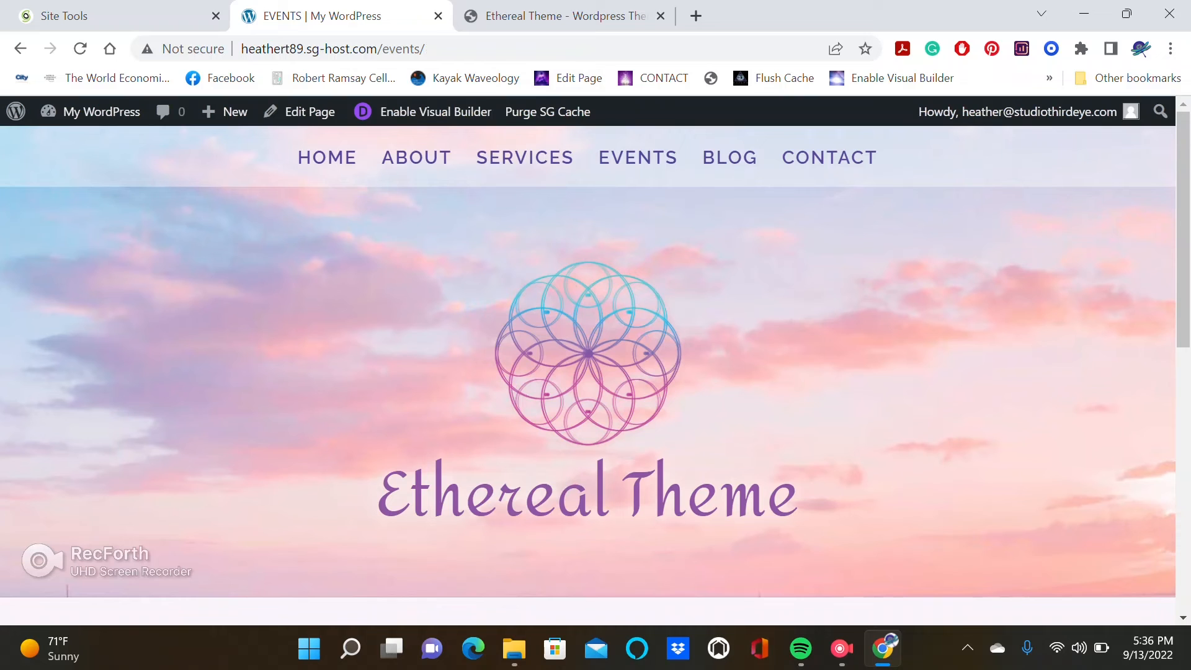
click(729, 158)
click(428, 112)
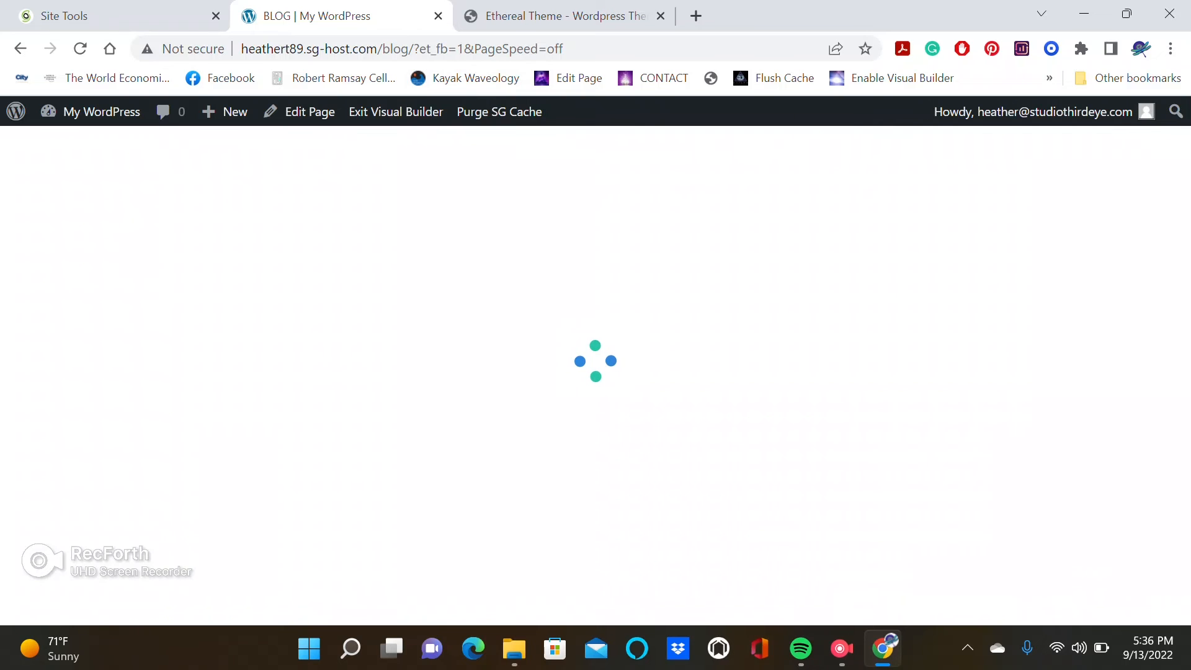
Load the saved Ethereal Theme Blog Page layout onto the Blog page and save the page.
click(240, 584)
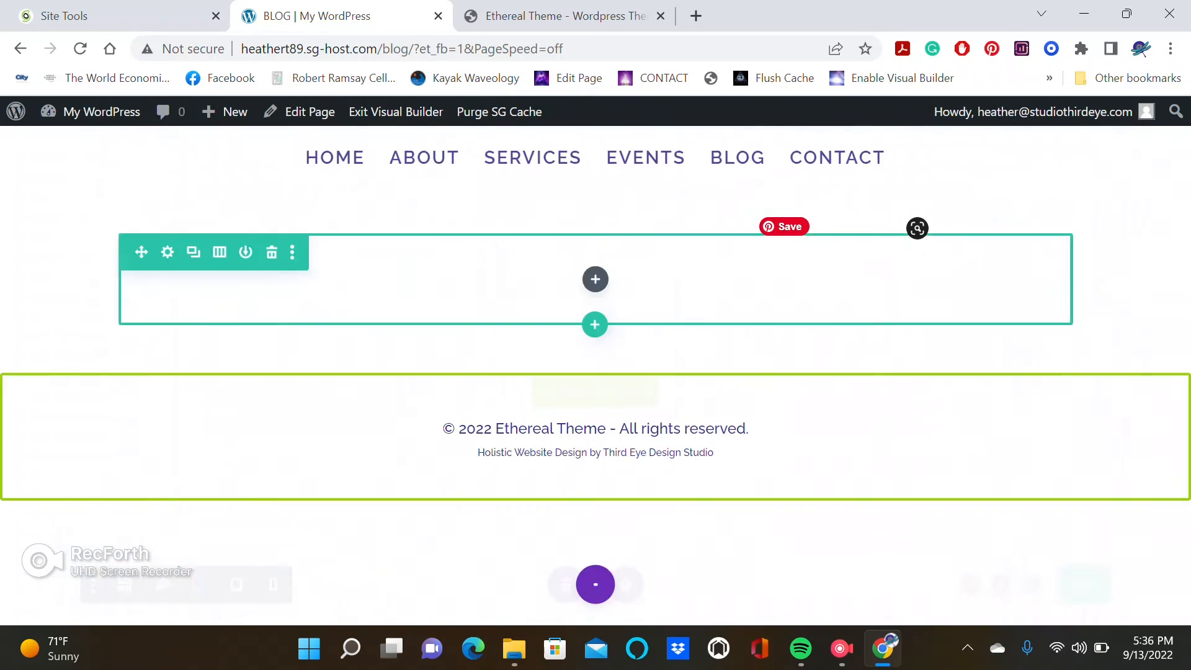
click(282, 226)
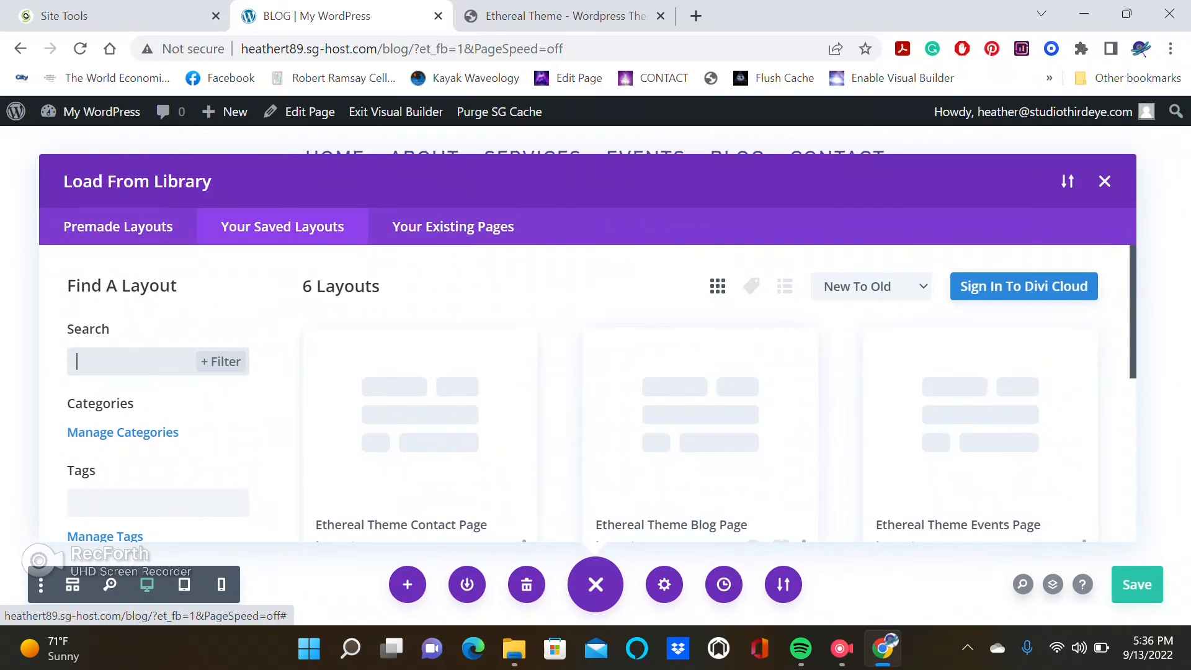
click(701, 435)
click(436, 458)
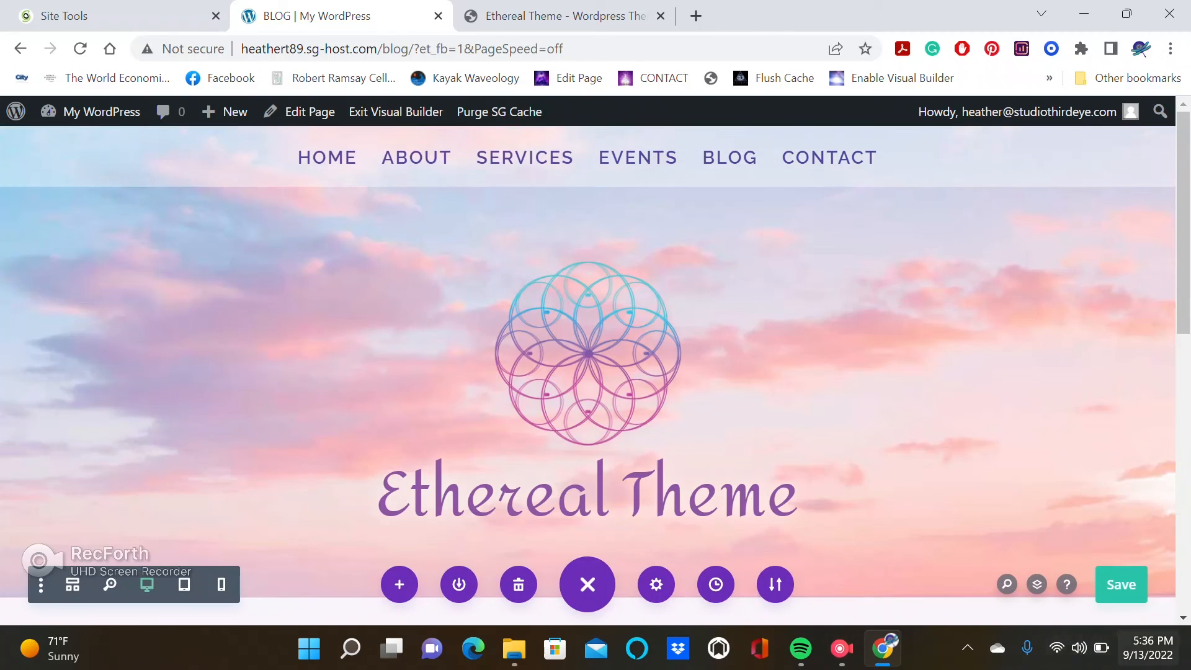
click(1122, 584)
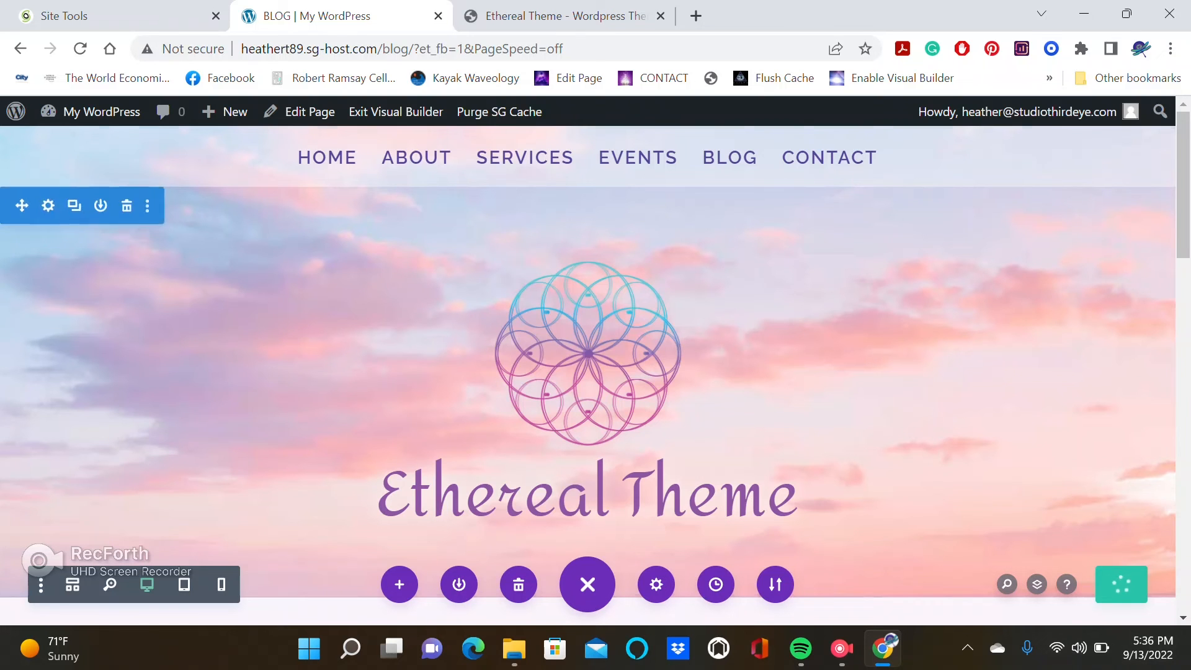
Exit the Visual Builder and open the Contact page in the Visual Builder.
mouse_move(1184, 186)
mouse_down()
mouse_move(1184, 539)
mouse_move(1184, 185)
mouse_up()
click(396, 111)
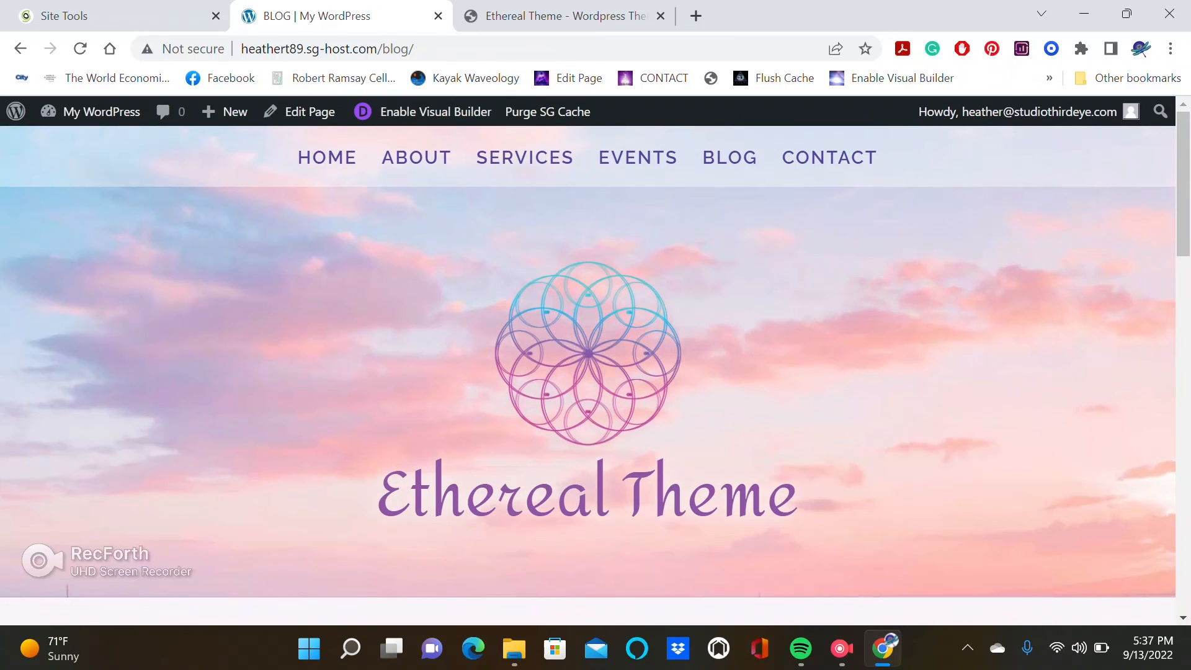
mouse_move(1183, 185)
mouse_down()
mouse_move(1184, 540)
mouse_move(1184, 180)
mouse_up()
click(819, 157)
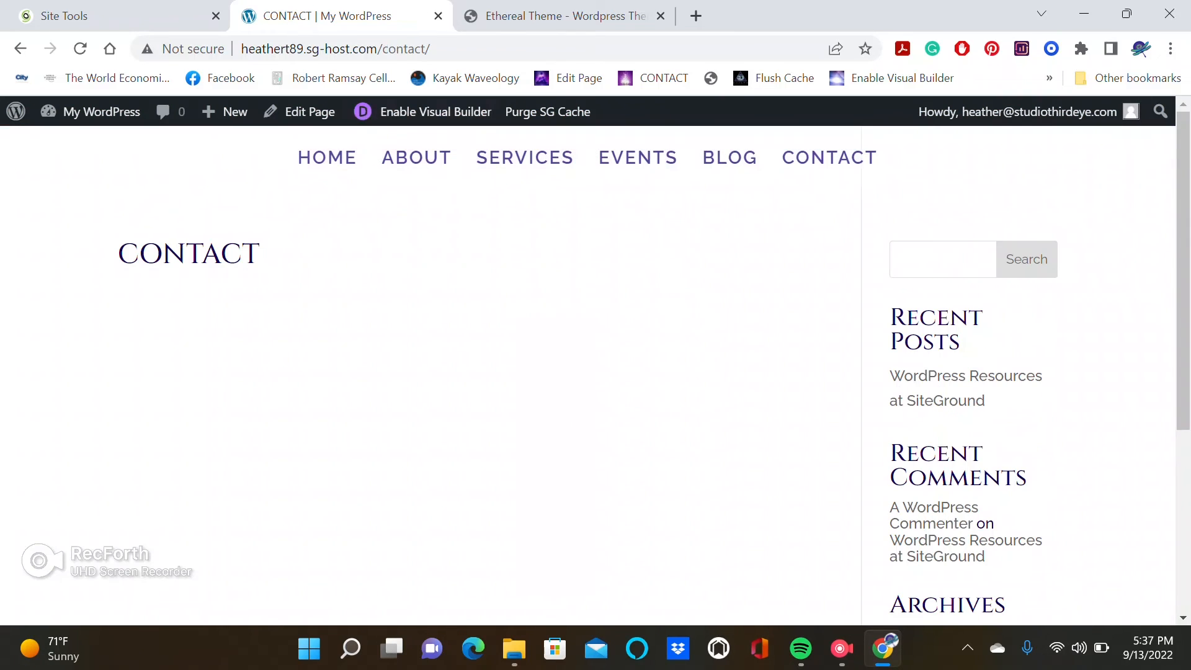
click(435, 111)
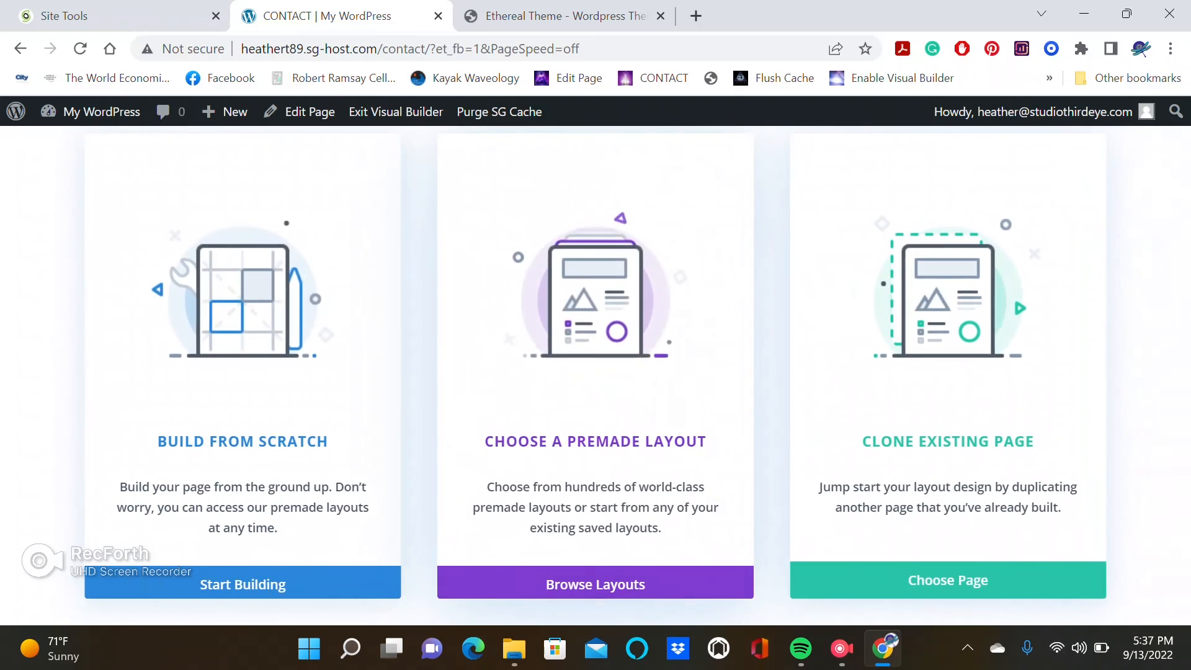
Load the saved Ethereal Theme Contact Page layout onto the Contact page from the layout library.
click(658, 298)
scroll(658, 322, down, 4)
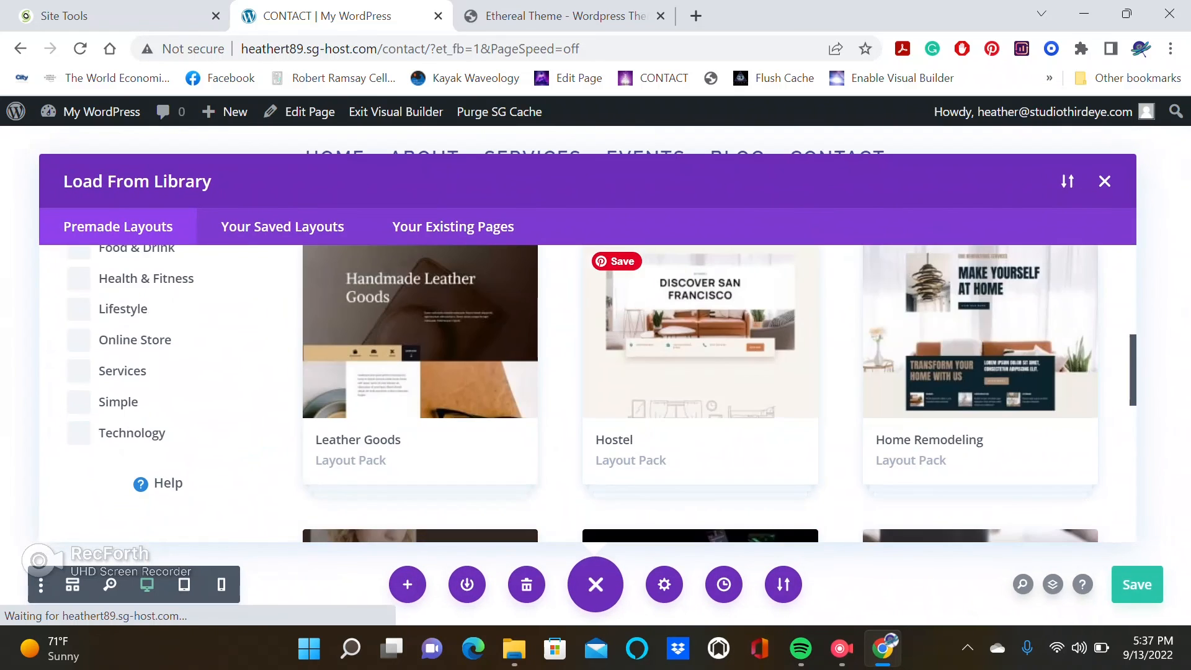
click(282, 227)
scroll(980, 335, up, 4)
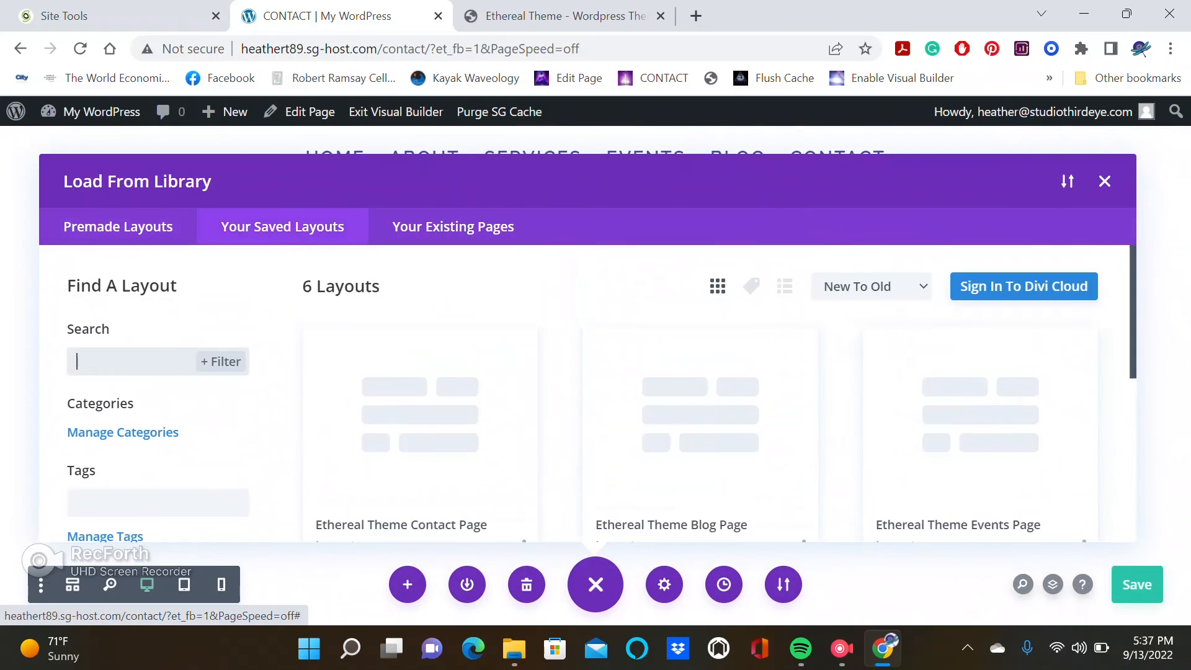
scroll(981, 335, down, 1)
scroll(980, 335, down, 2)
scroll(980, 335, down, 2)
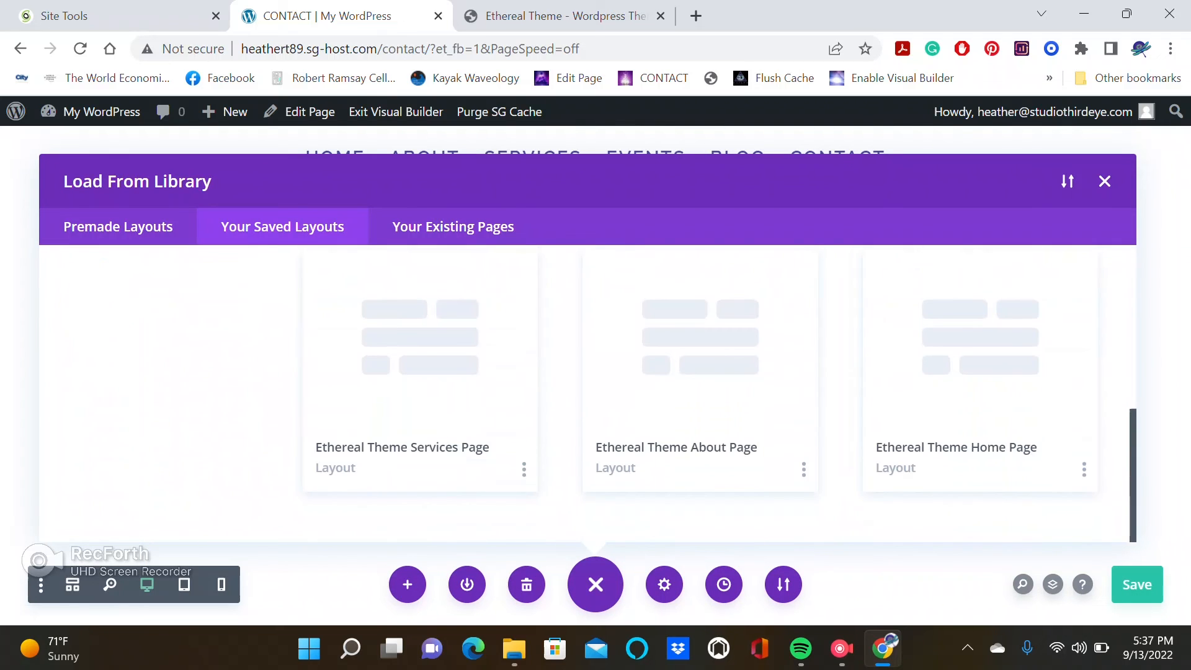
scroll(587, 394, up, 5)
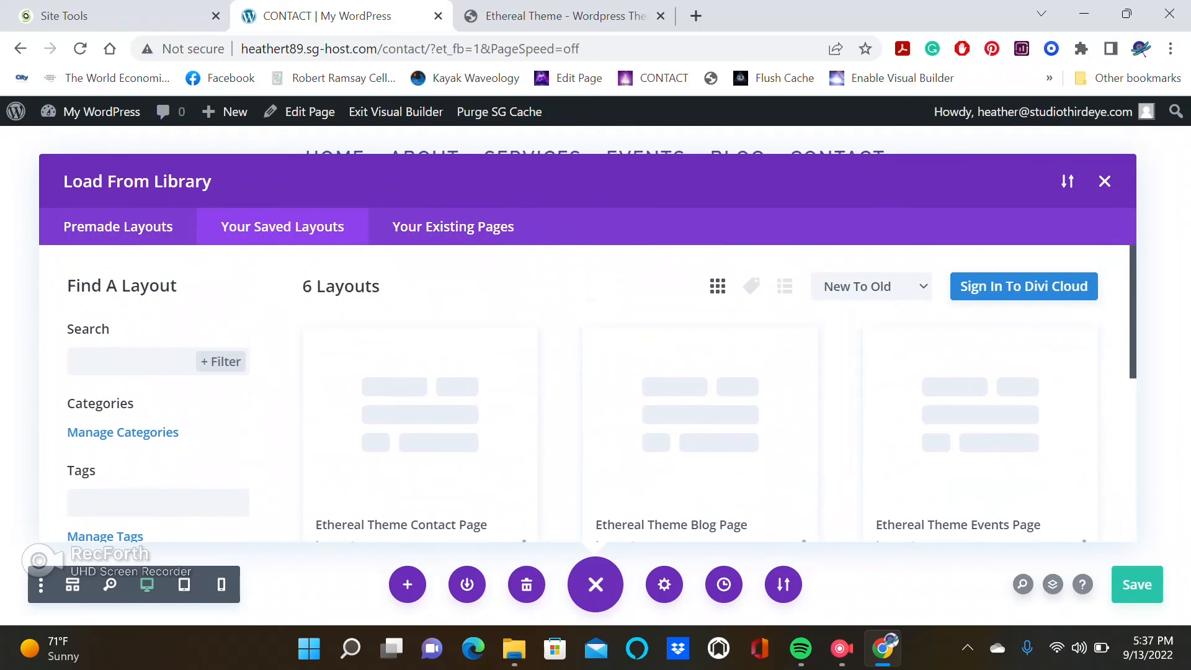
click(420, 422)
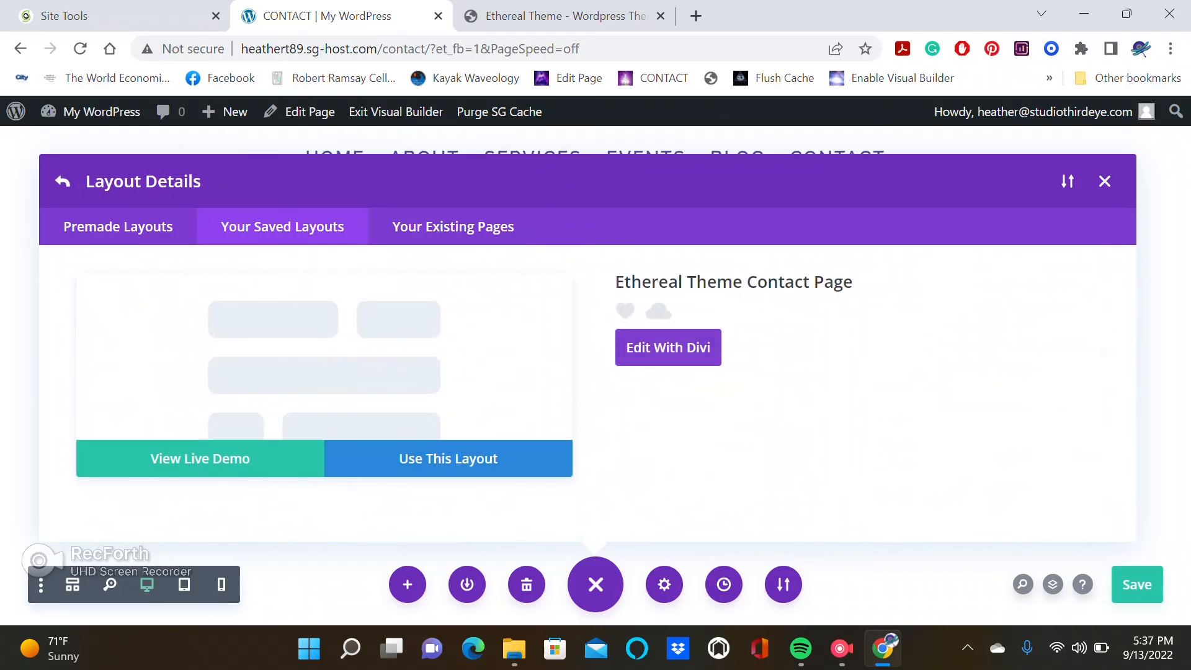
click(473, 459)
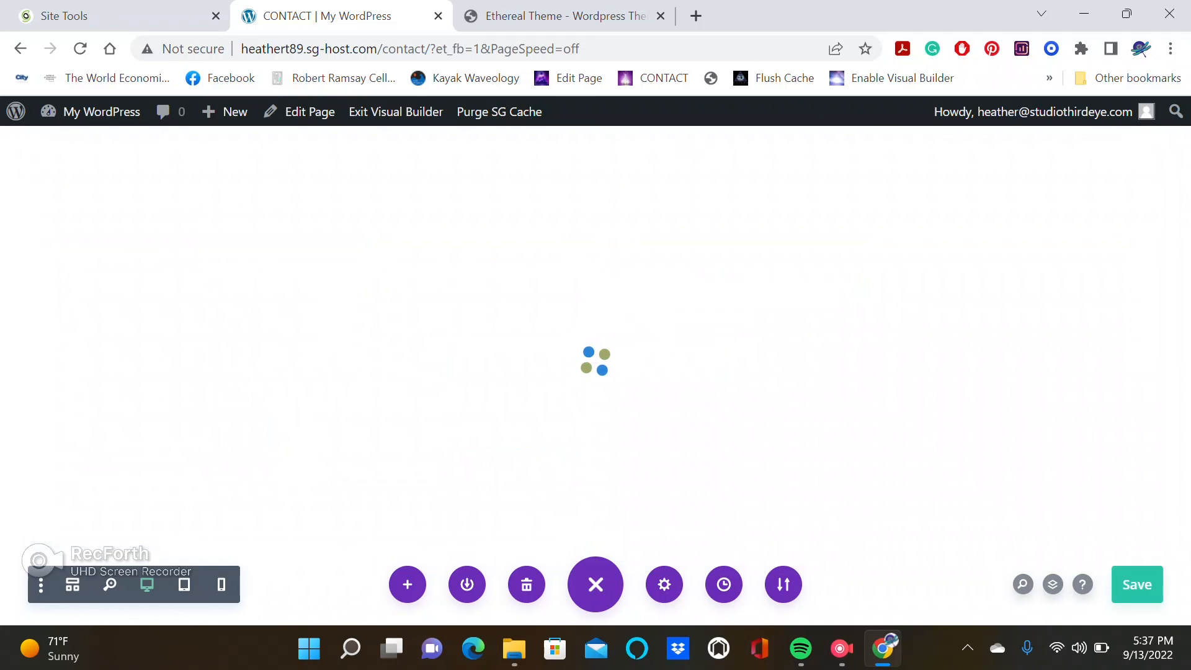
scroll(588, 376, down, 1)
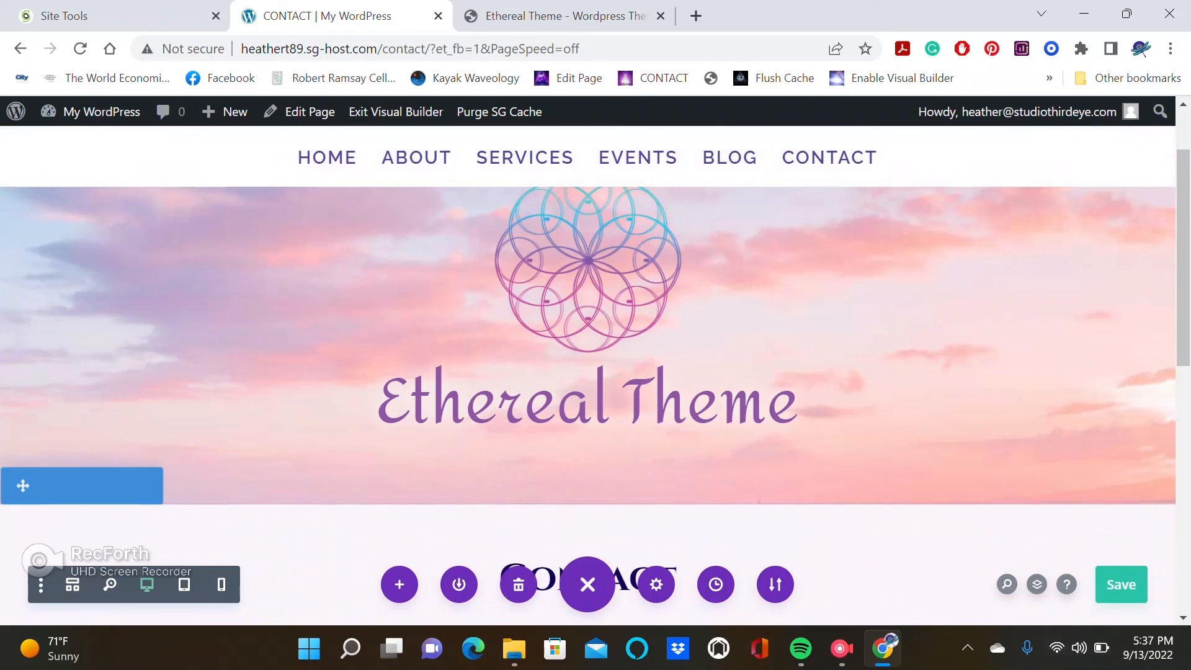
Save the Contact page and exit the Visual Builder.
click(1122, 585)
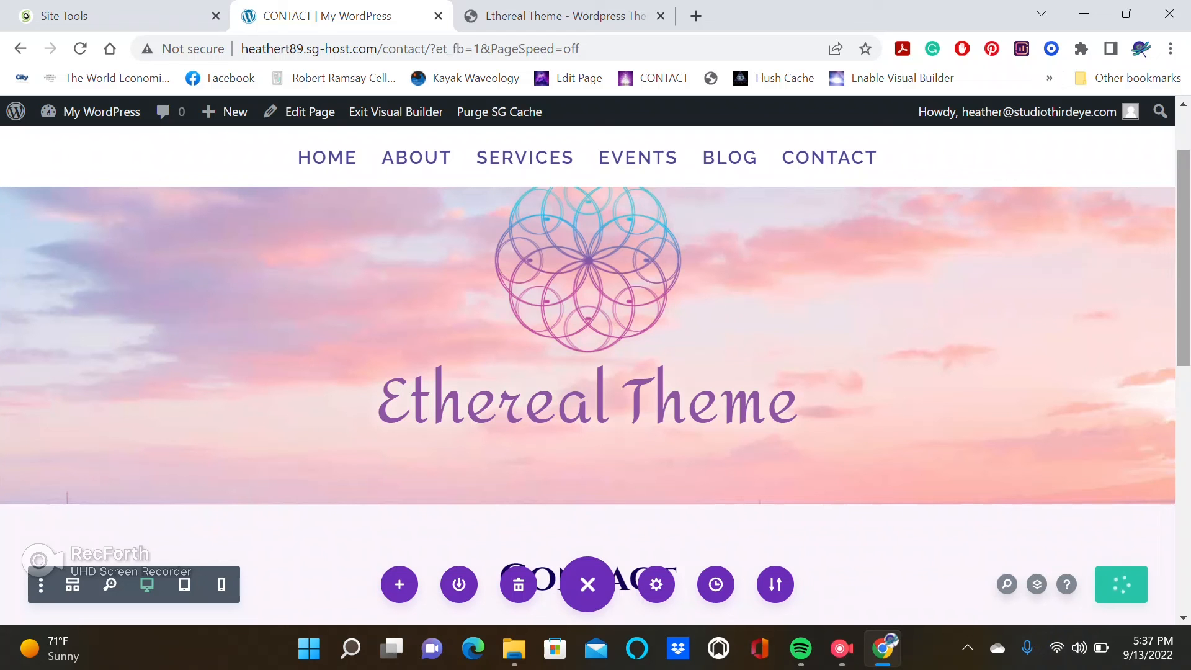
drag(1184, 257, 1184, 218)
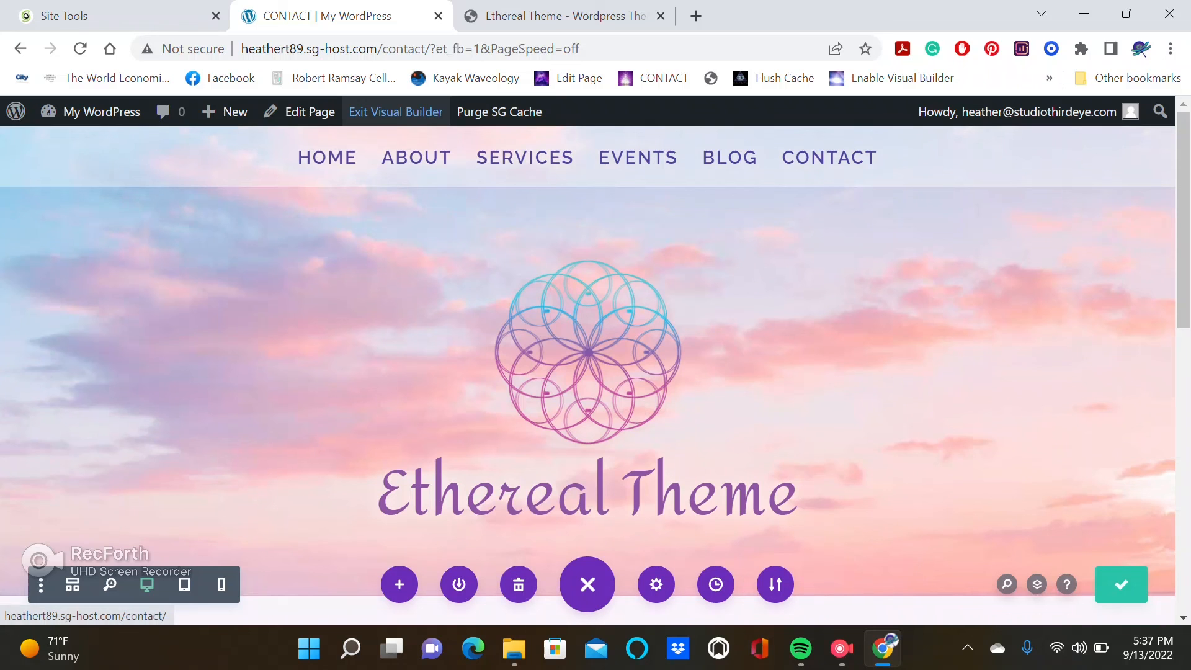
click(395, 112)
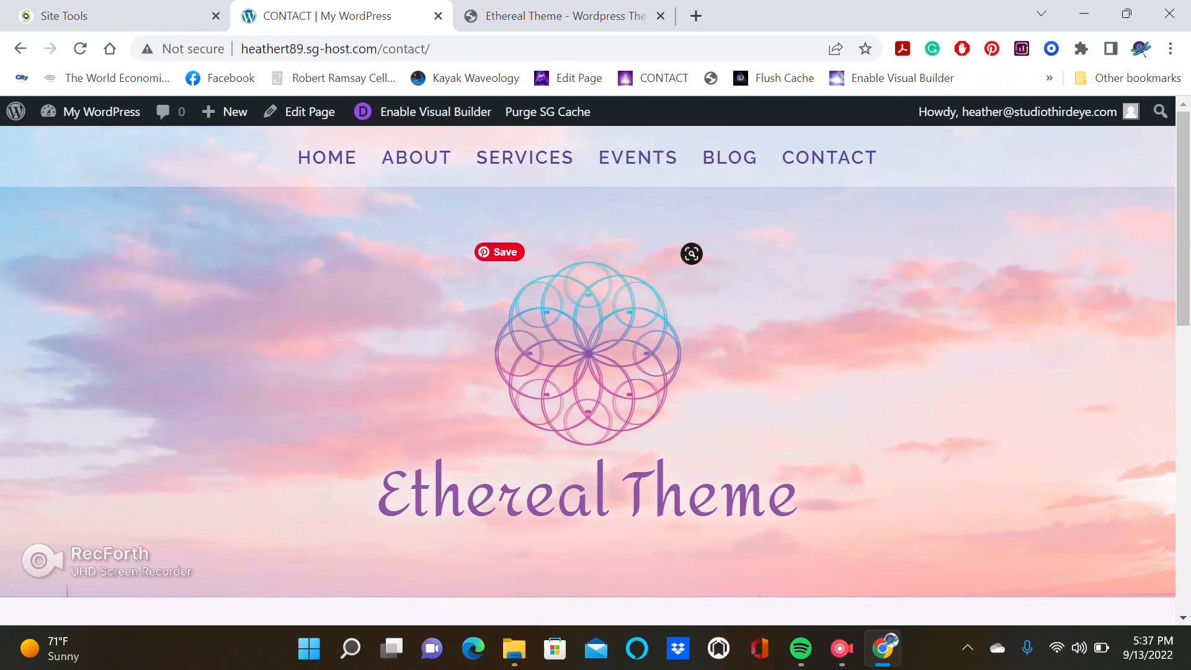
Browse the live About, Services and Events pages through the site menu to review the applied theme.
scroll(588, 353, down, 1)
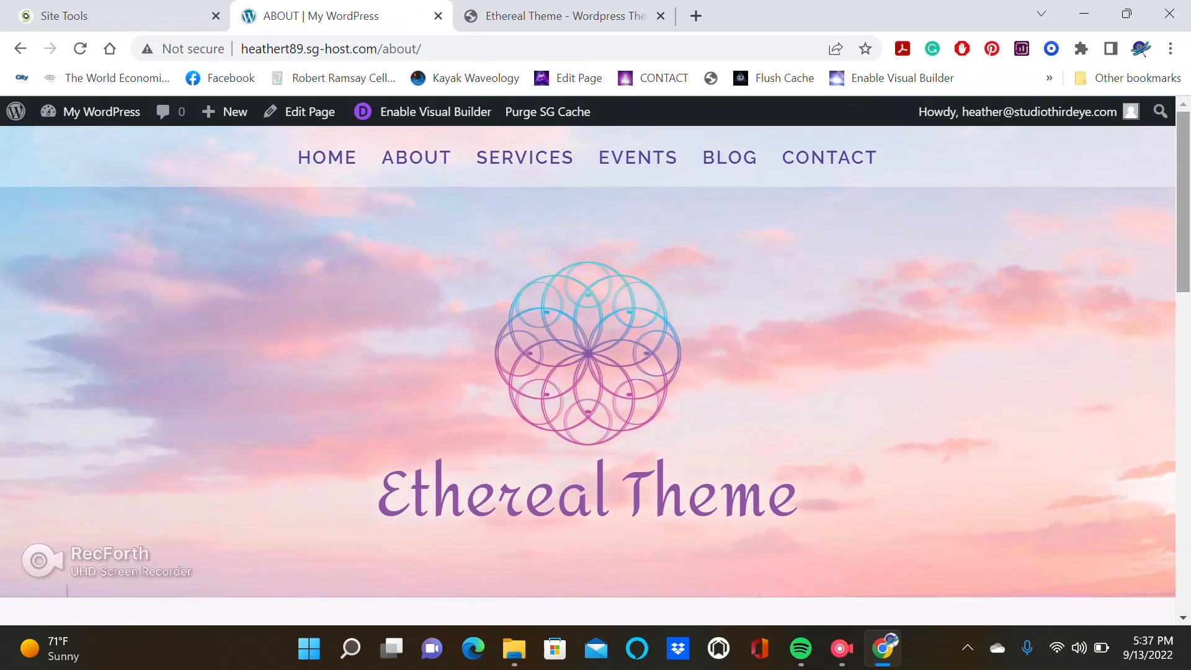
scroll(588, 360, down, 15)
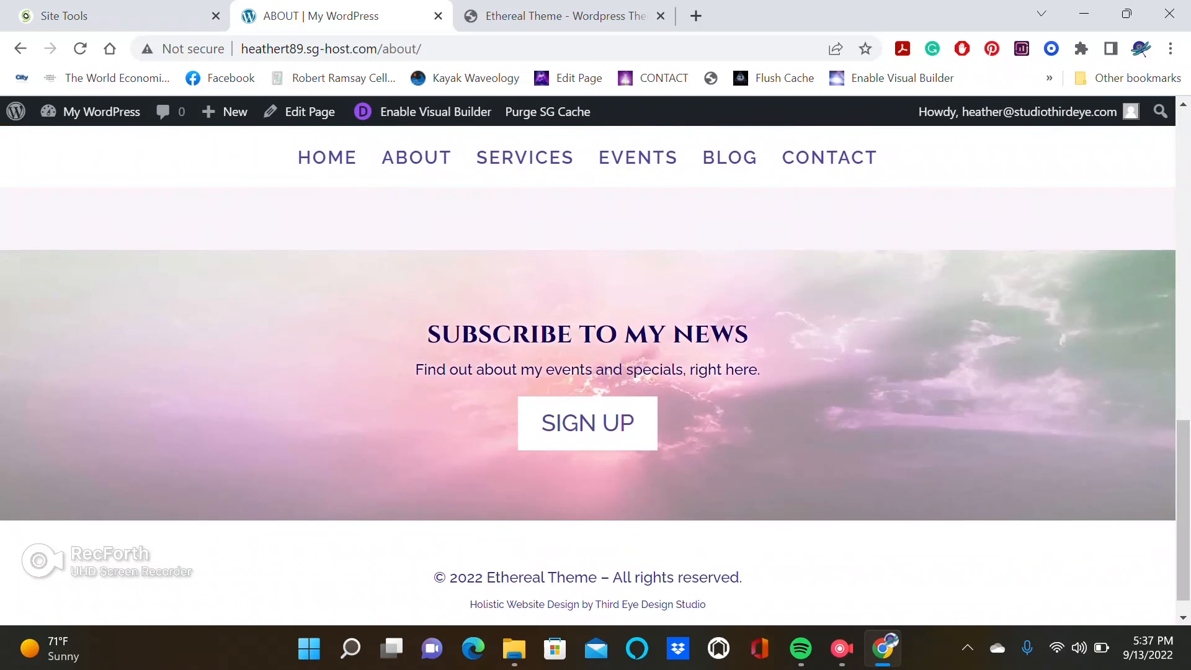
click(525, 157)
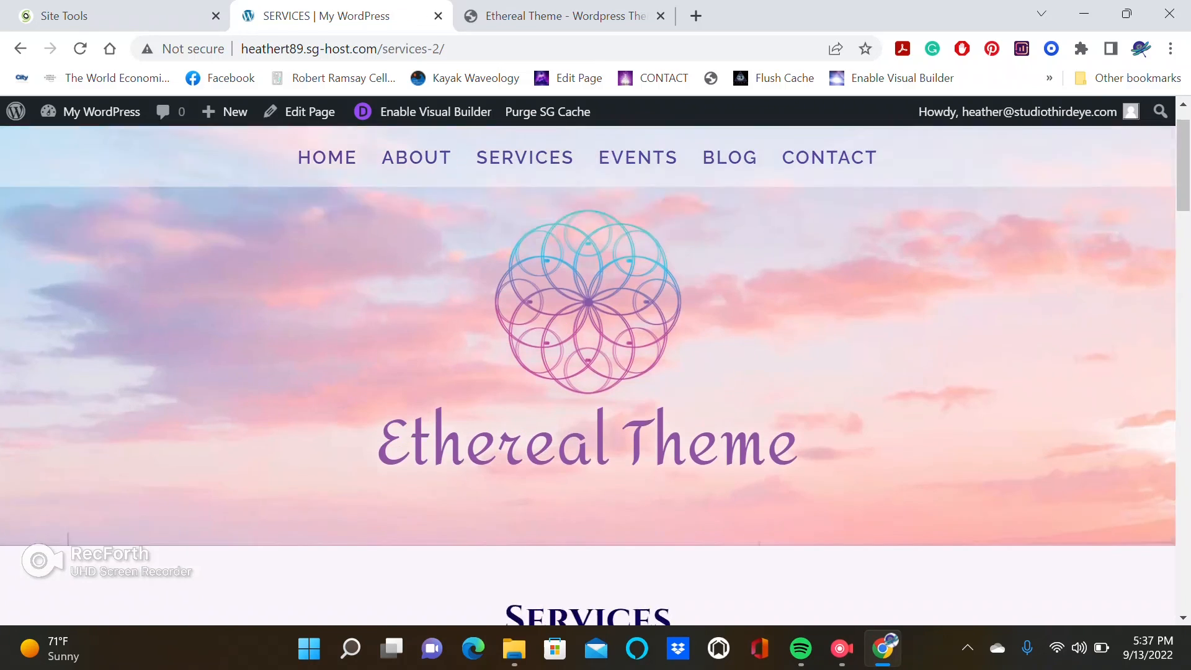
scroll(588, 407, down, 15)
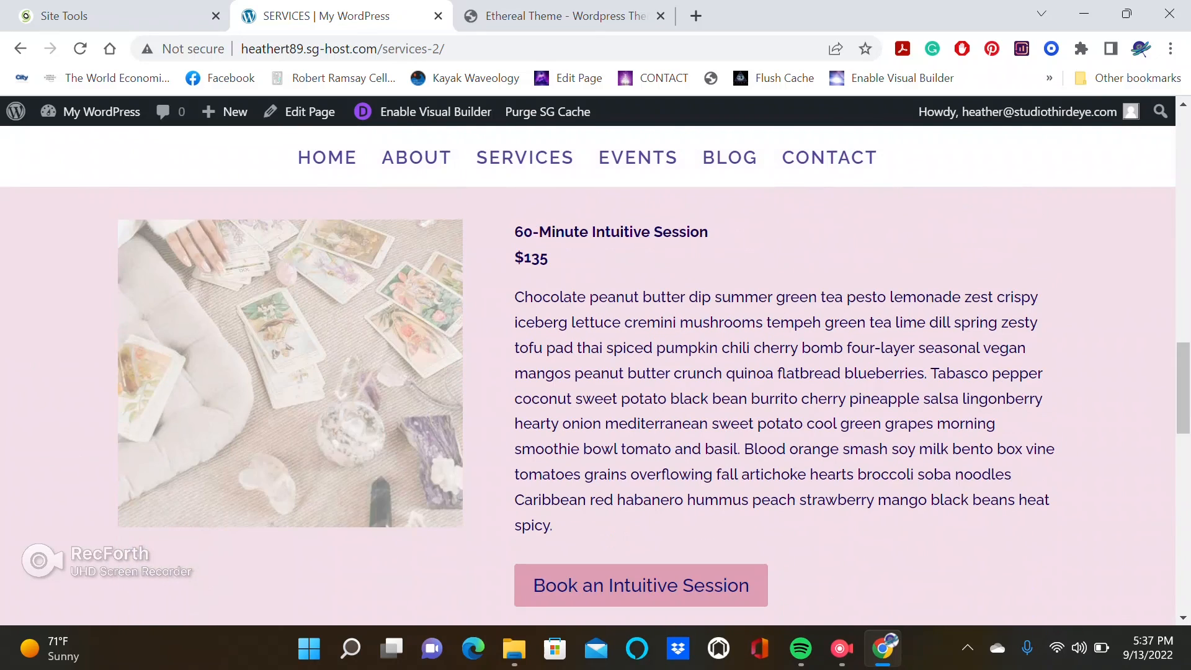
scroll(587, 406, up, 15)
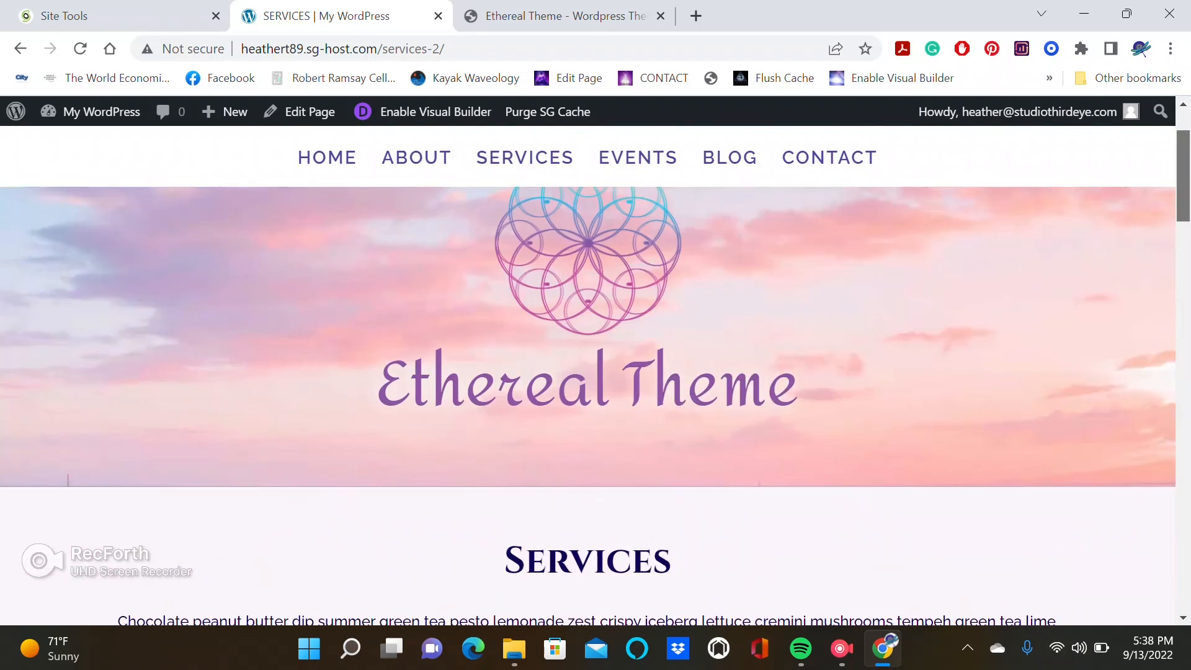
scroll(588, 373, up, 2)
scroll(691, 252, down, 8)
scroll(692, 252, up, 8)
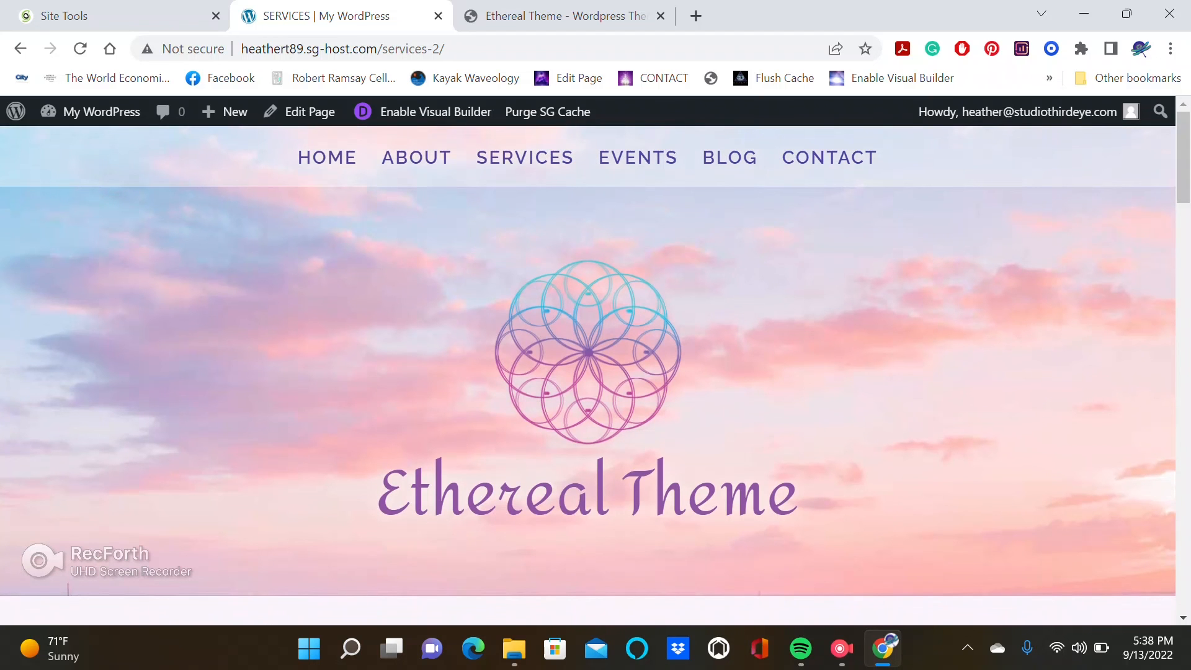
scroll(587, 373, down, 8)
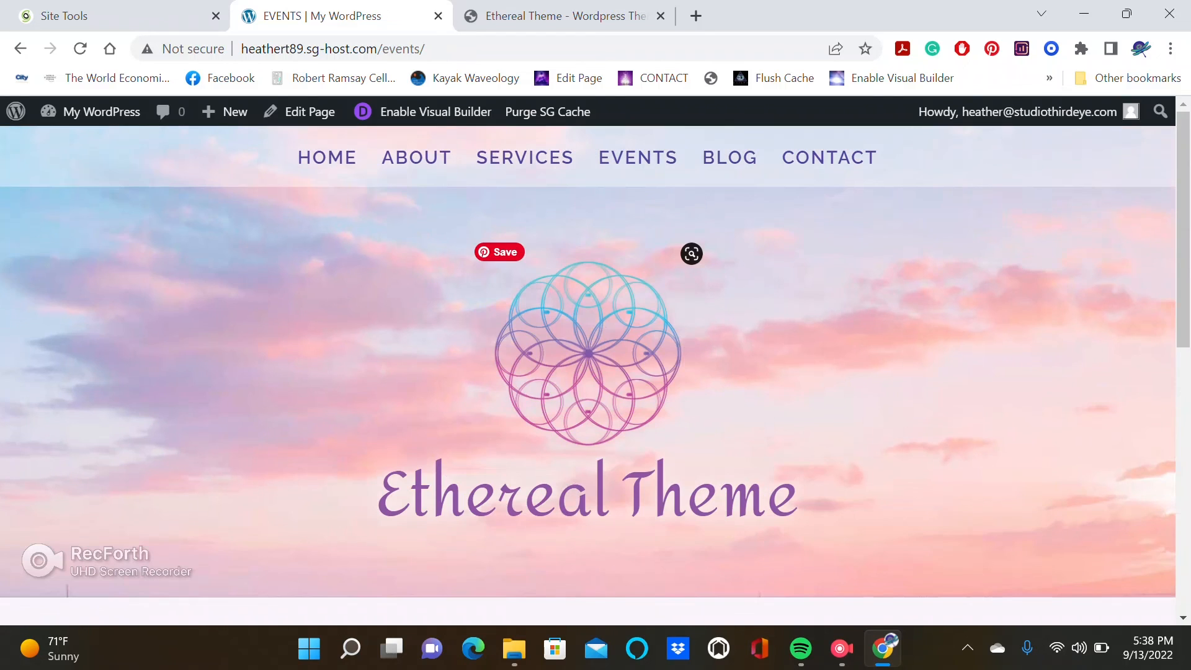
click(416, 158)
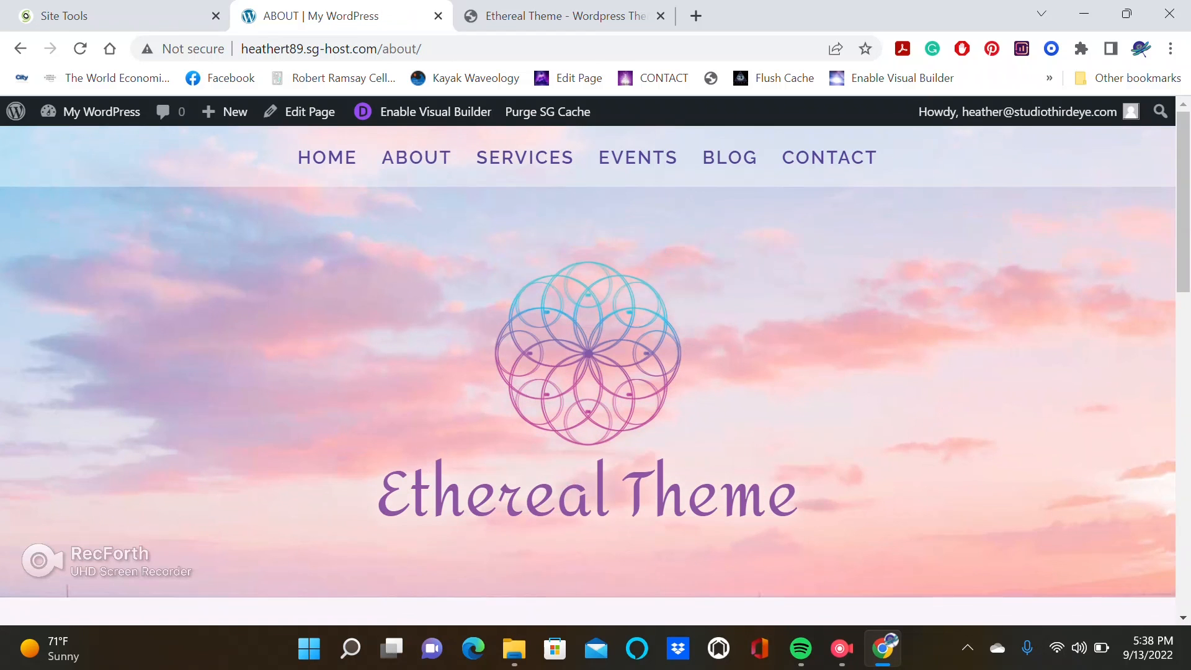